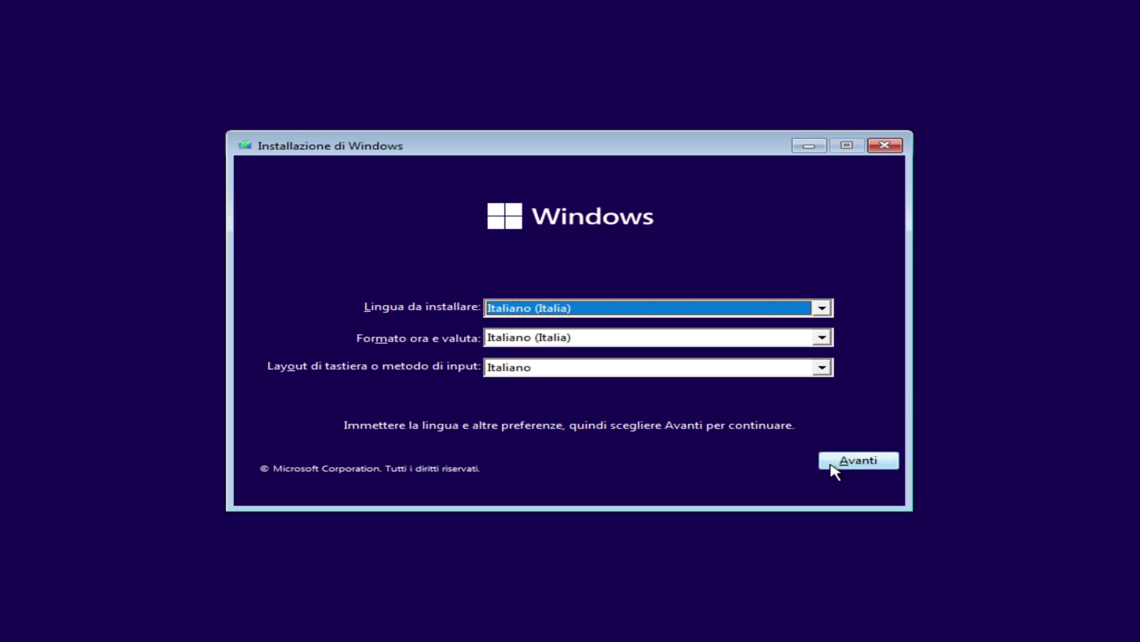
# Start the Windows installation and skip entering a product key.
pyautogui.click(829, 461)
pyautogui.click(536, 312)
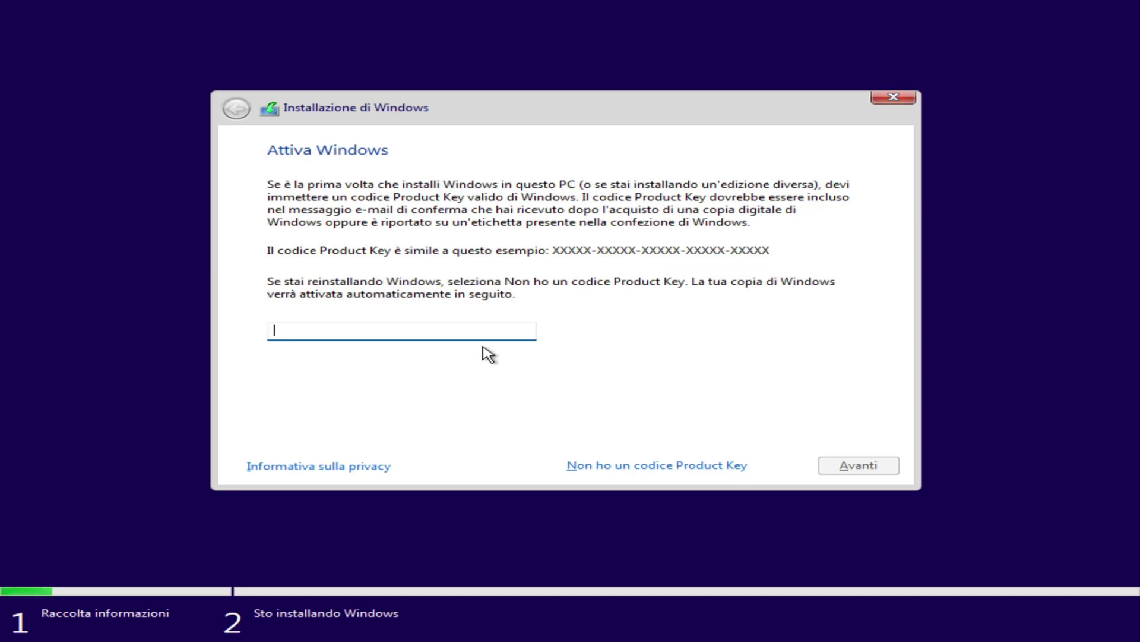
pyautogui.click(667, 463)
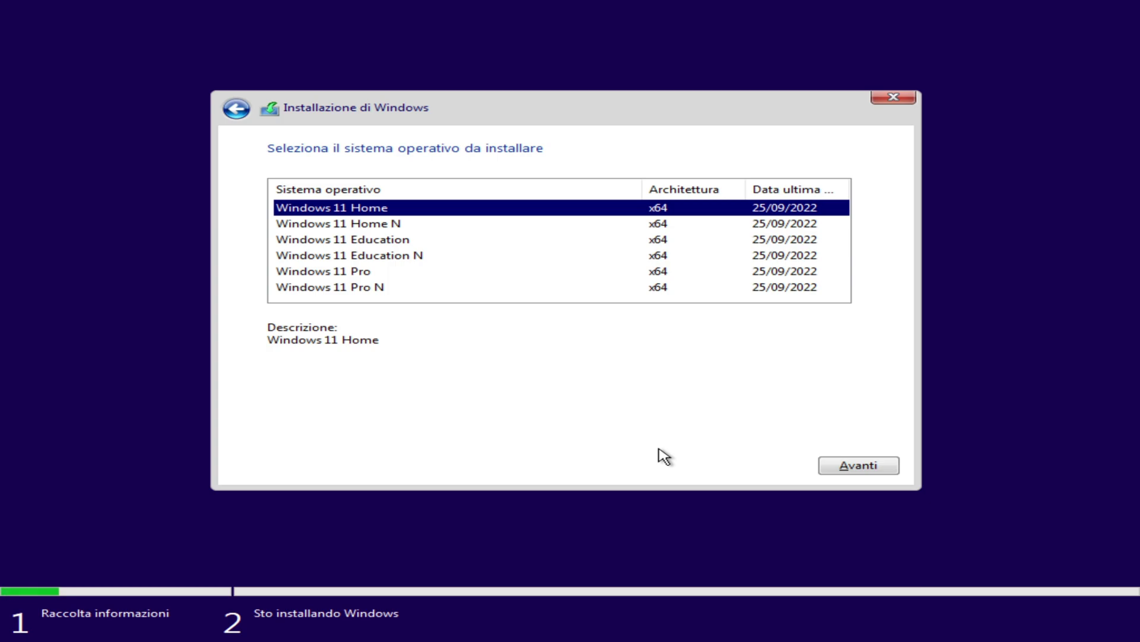
# Choose the Windows 11 Pro edition and accept the Microsoft licence terms.
pyautogui.click(375, 273)
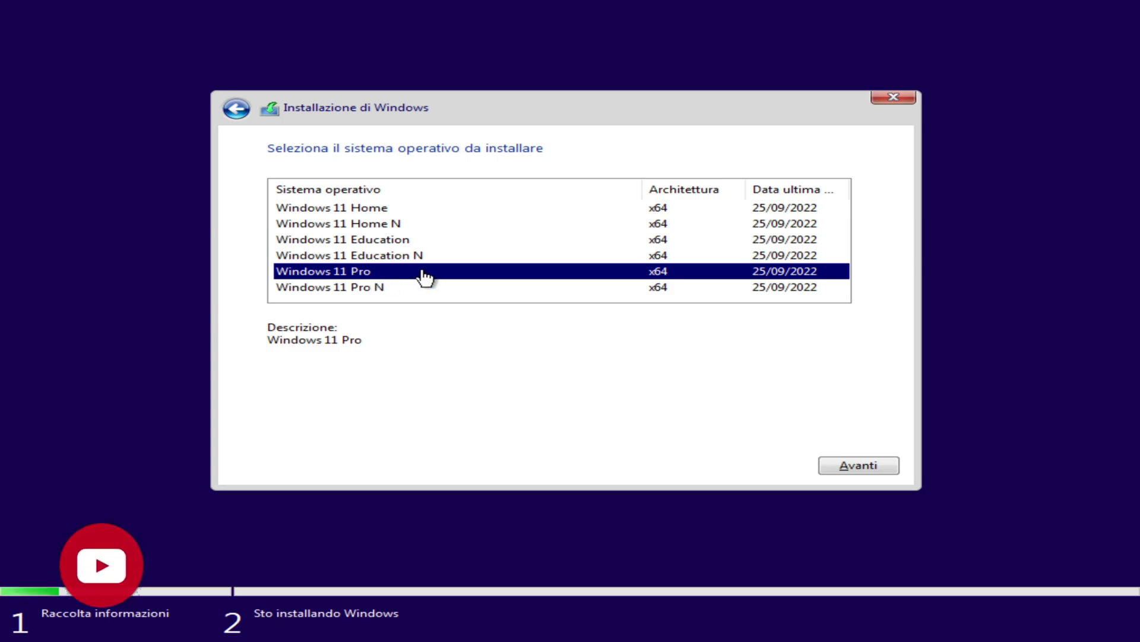
pyautogui.click(834, 469)
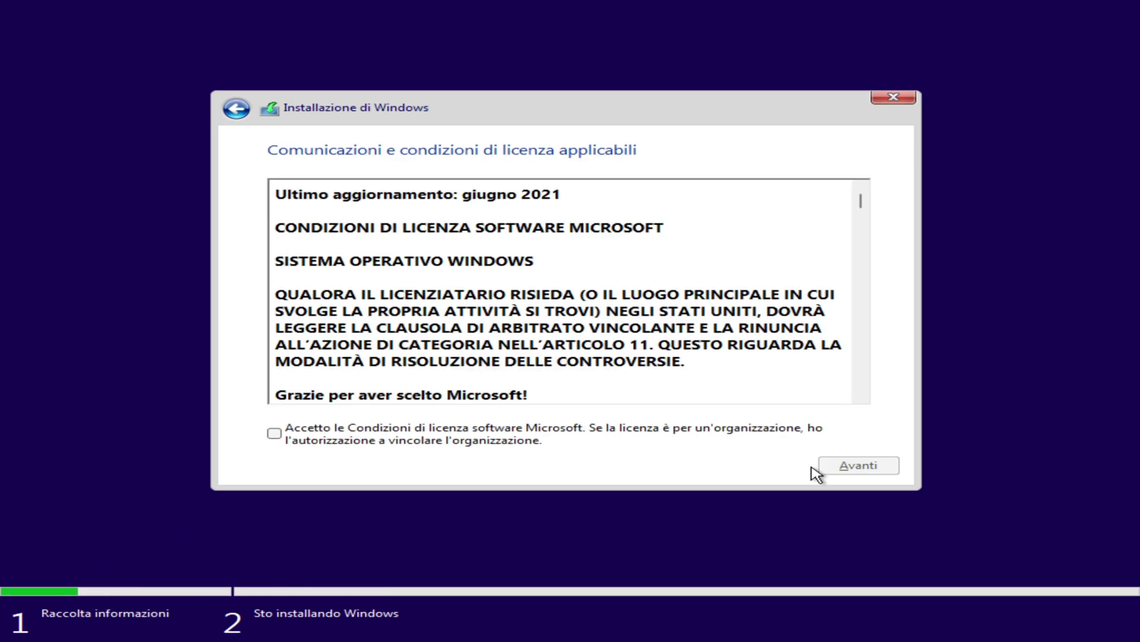
pyautogui.click(423, 443)
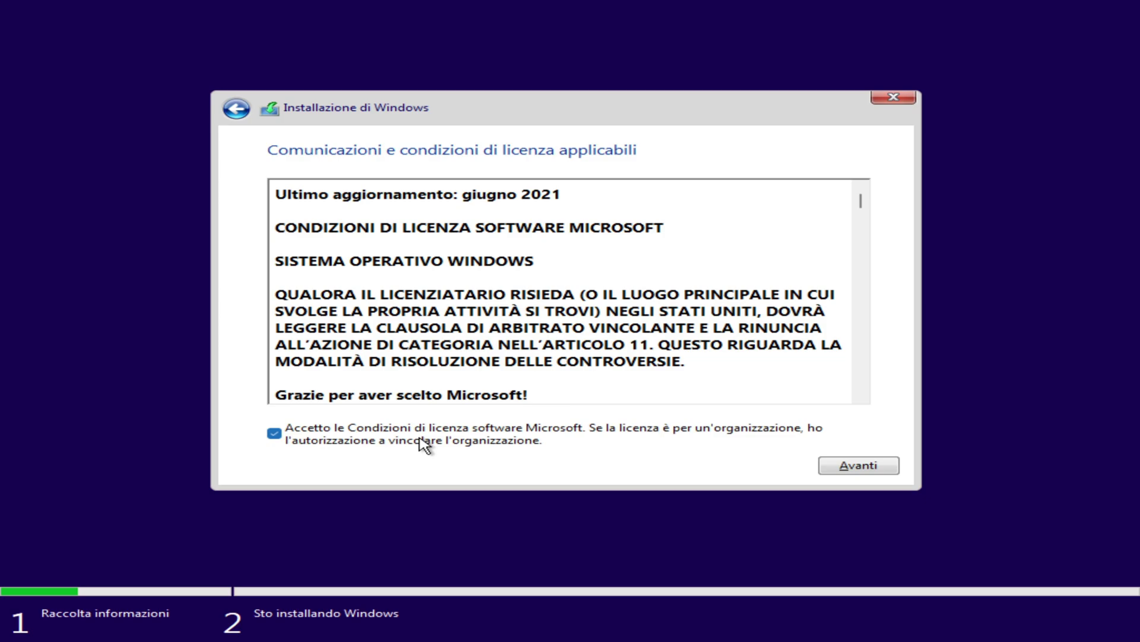
# Choose the custom Windows-only installation and delete the first drive 0 partition.
pyautogui.click(821, 465)
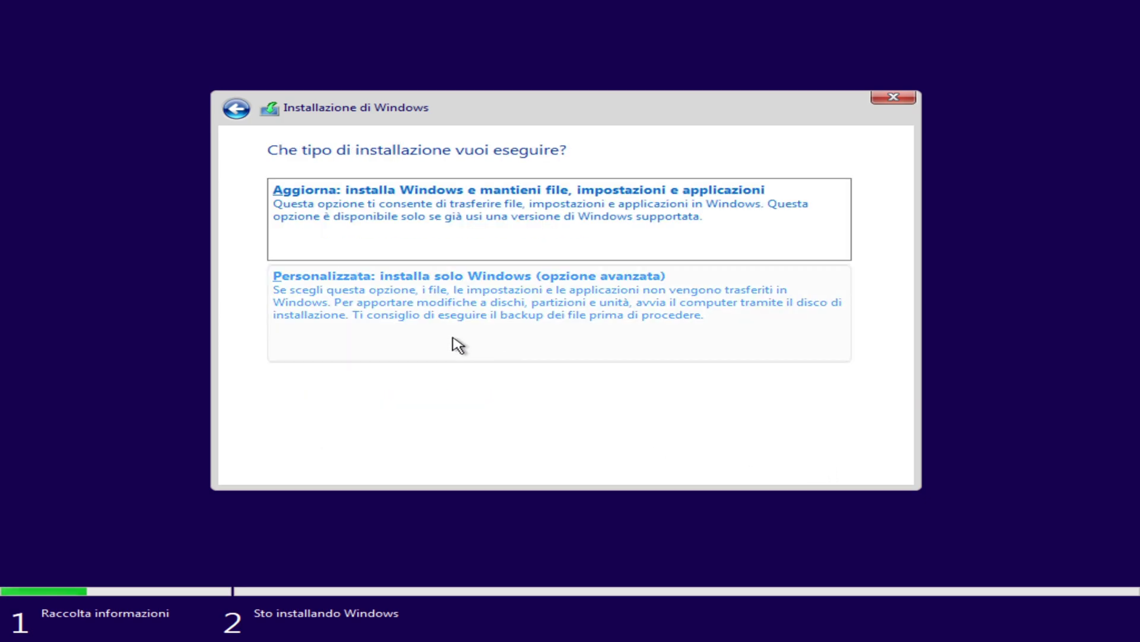
pyautogui.click(492, 312)
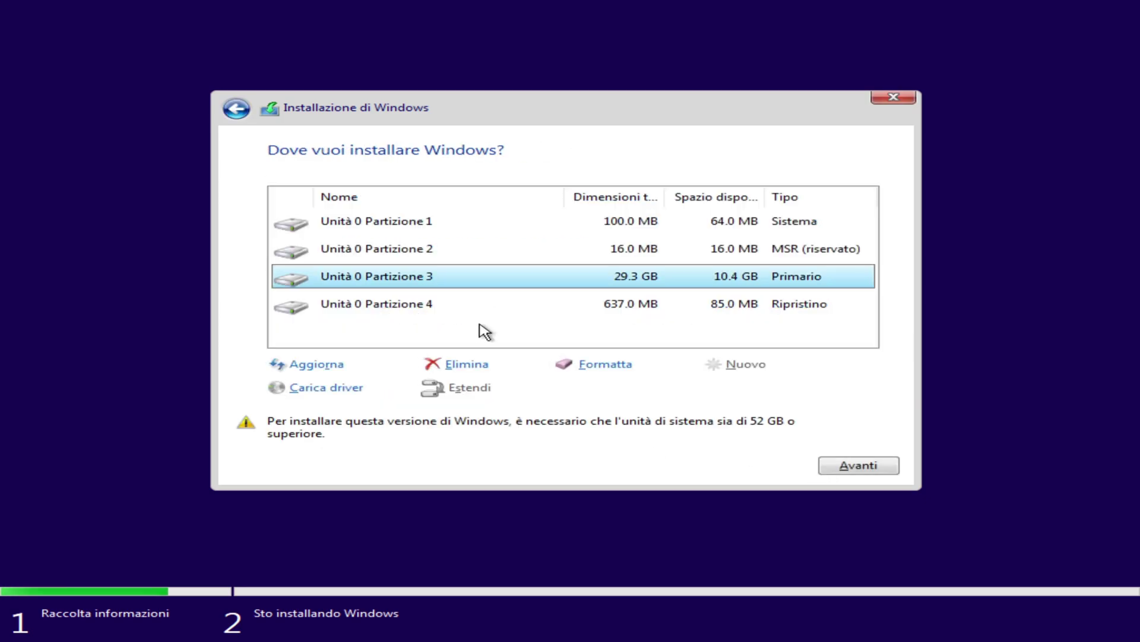
pyautogui.click(624, 221)
pyautogui.click(467, 364)
pyautogui.press('Return')
# Delete the remaining three partitions and install onto the 30.0 GB unallocated space.
pyautogui.click(463, 250)
pyautogui.click(467, 364)
pyautogui.click(719, 388)
pyautogui.click(463, 249)
pyautogui.click(467, 364)
pyautogui.click(720, 389)
pyautogui.click(464, 249)
pyautogui.click(467, 364)
pyautogui.click(719, 388)
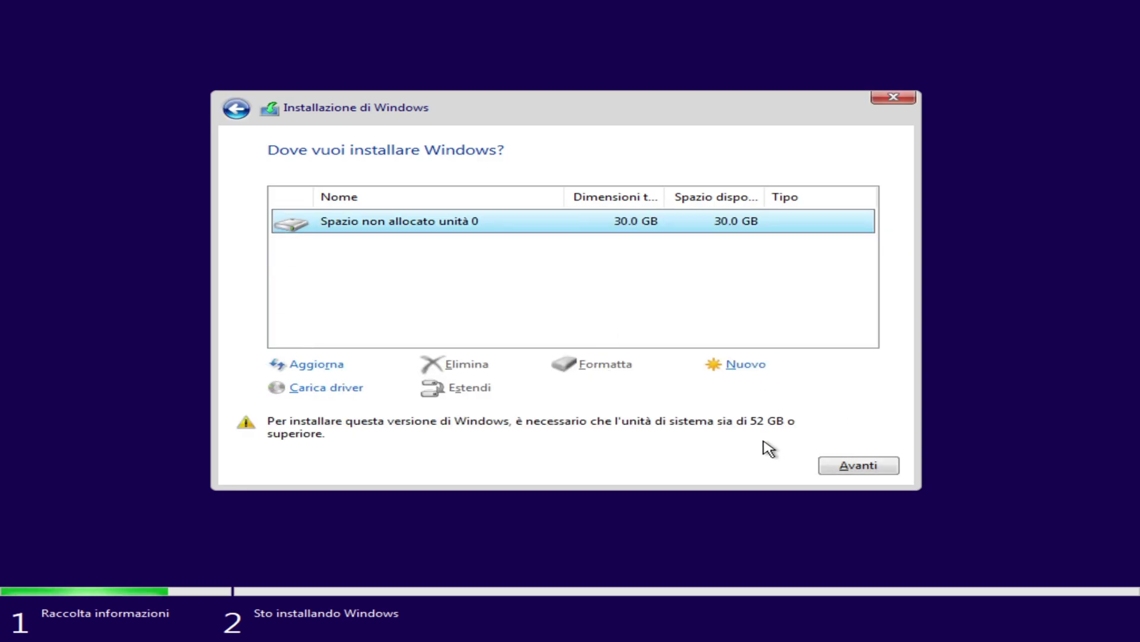
pyautogui.click(832, 466)
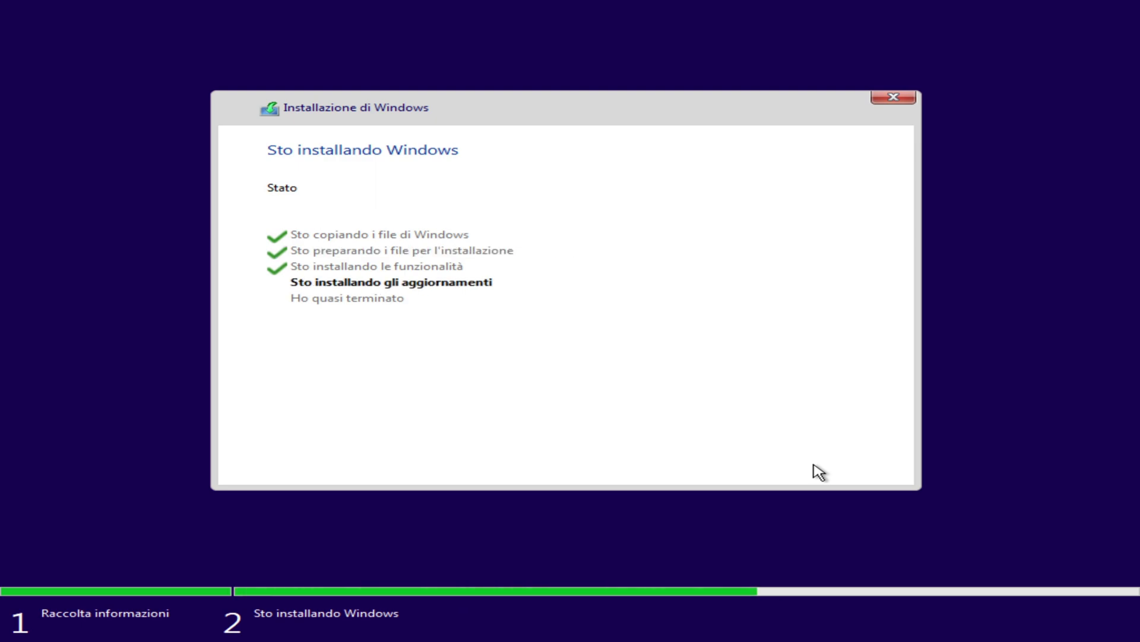
# Restart the computer right away once installation finishes.
pyautogui.click(815, 467)
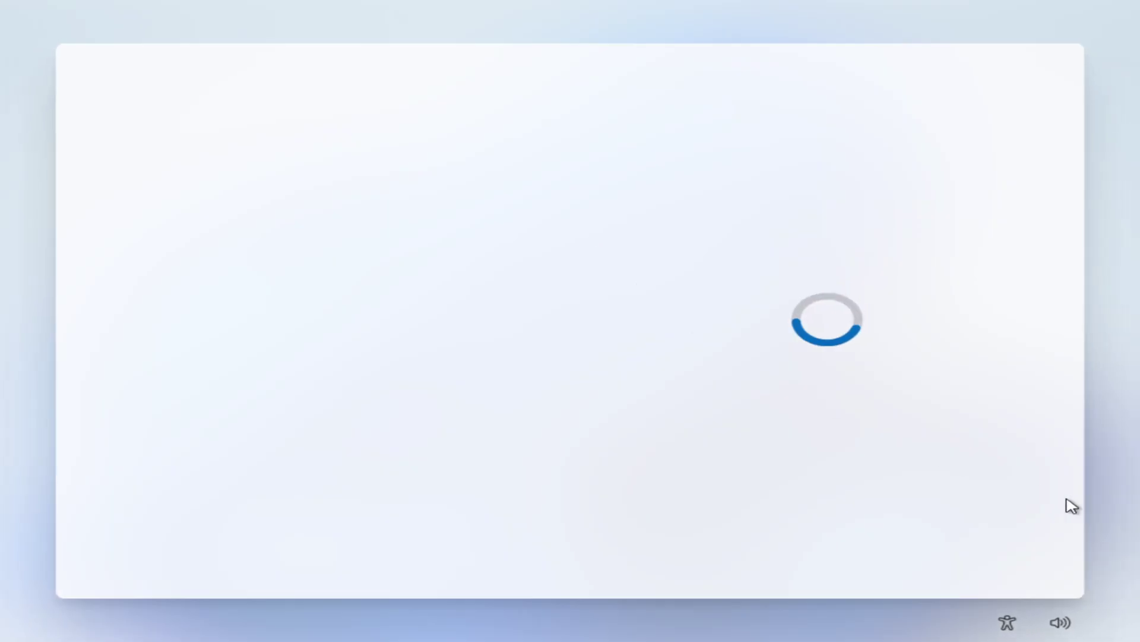
# Confirm the suggested region and keyboard layout, and choose to add a second layout.
pyautogui.click(1003, 561)
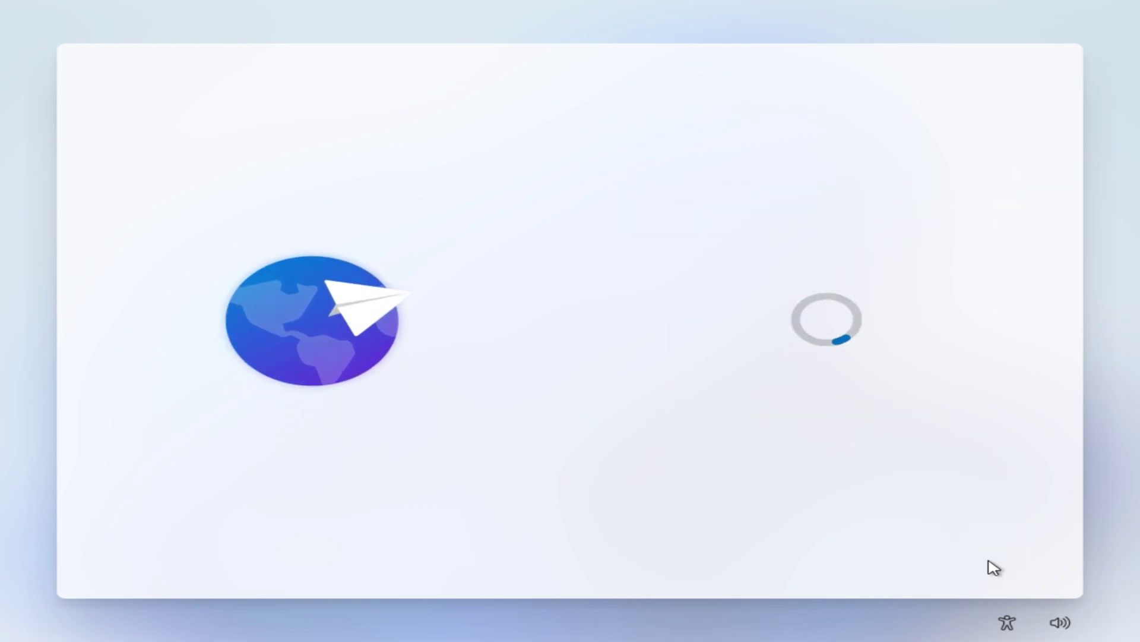
pyautogui.click(989, 558)
pyautogui.click(838, 544)
# Pick Italiano (Italia) as the second keyboard language.
pyautogui.moveTo(1034, 206); pyautogui.dragTo(1015, 271)
pyautogui.click(844, 279)
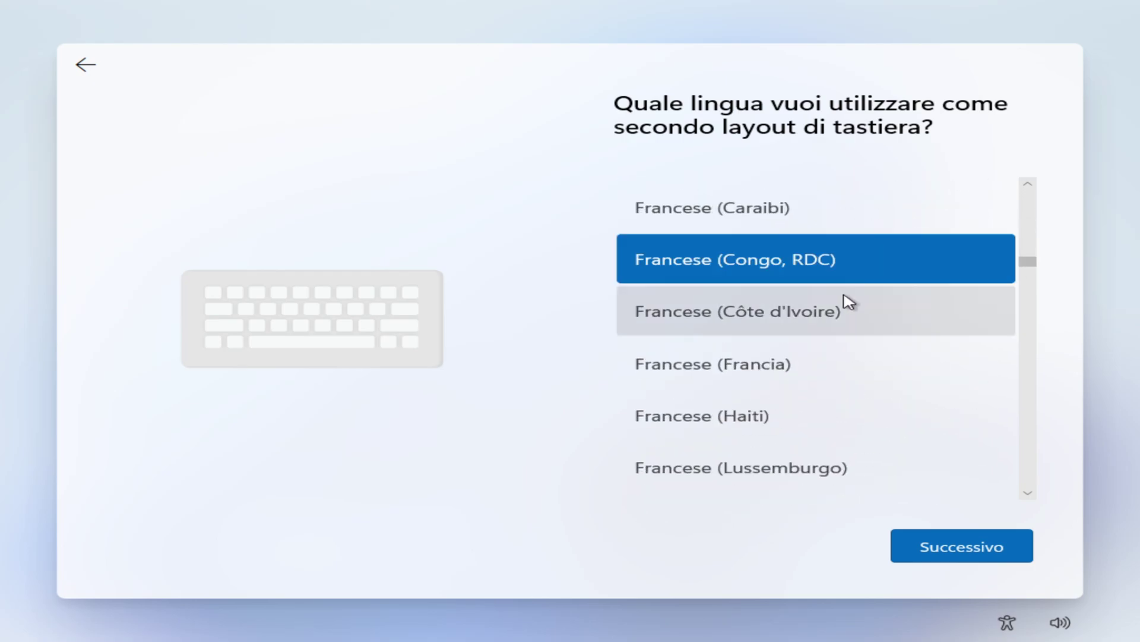
pyautogui.scroll(-10, 808, 356)
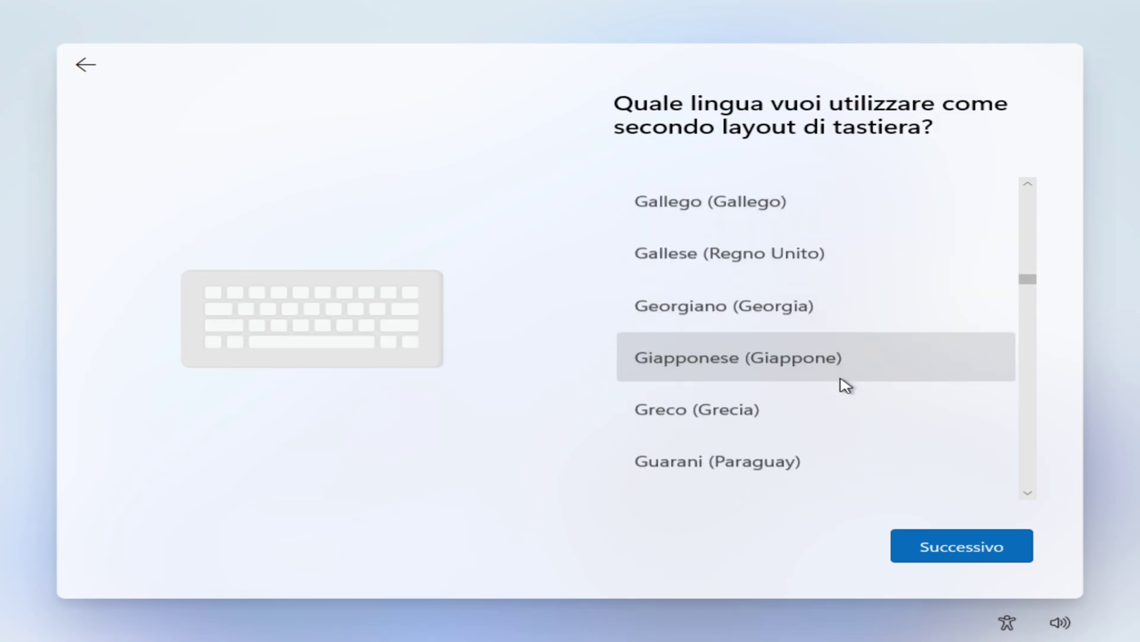
pyautogui.scroll(-10, 844, 380)
pyautogui.scroll(-5, 753, 414)
pyautogui.scroll(-5, 785, 403)
pyautogui.scroll(-6, 790, 419)
pyautogui.click(750, 463)
pyautogui.click(1008, 558)
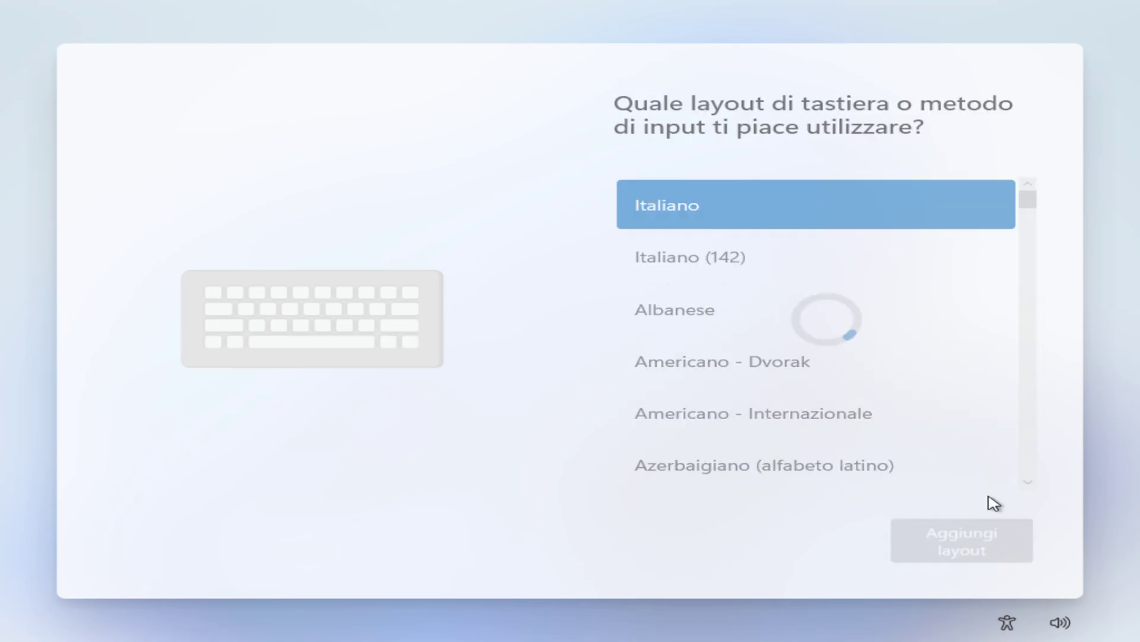
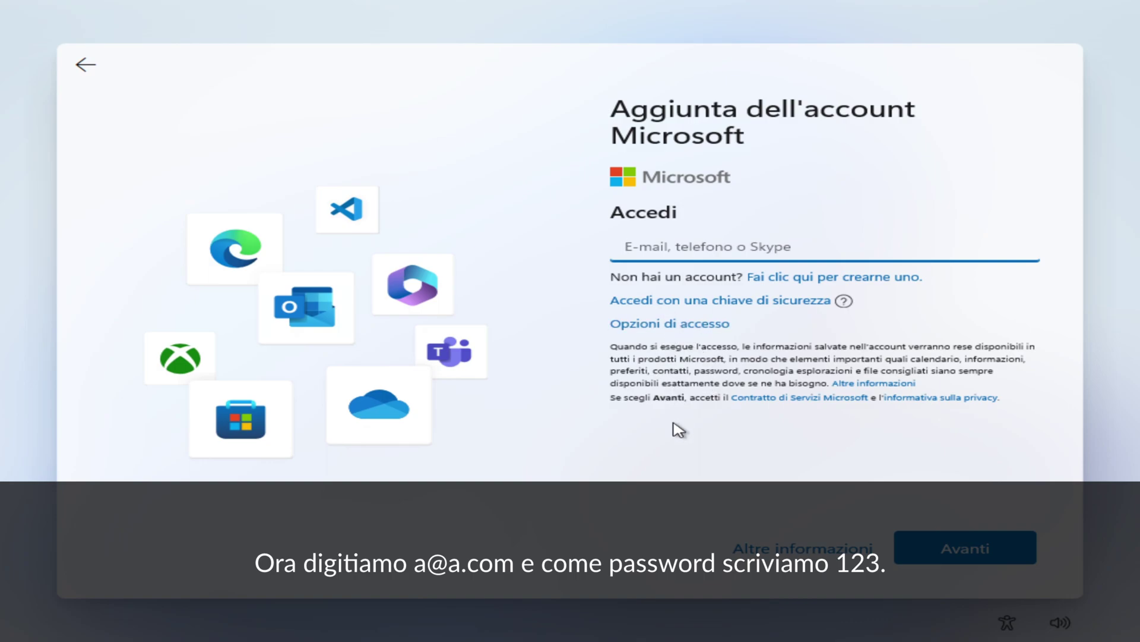
# Enter a dummy e-mail address in the Microsoft sign-in form and submit it.
pyautogui.write('a')
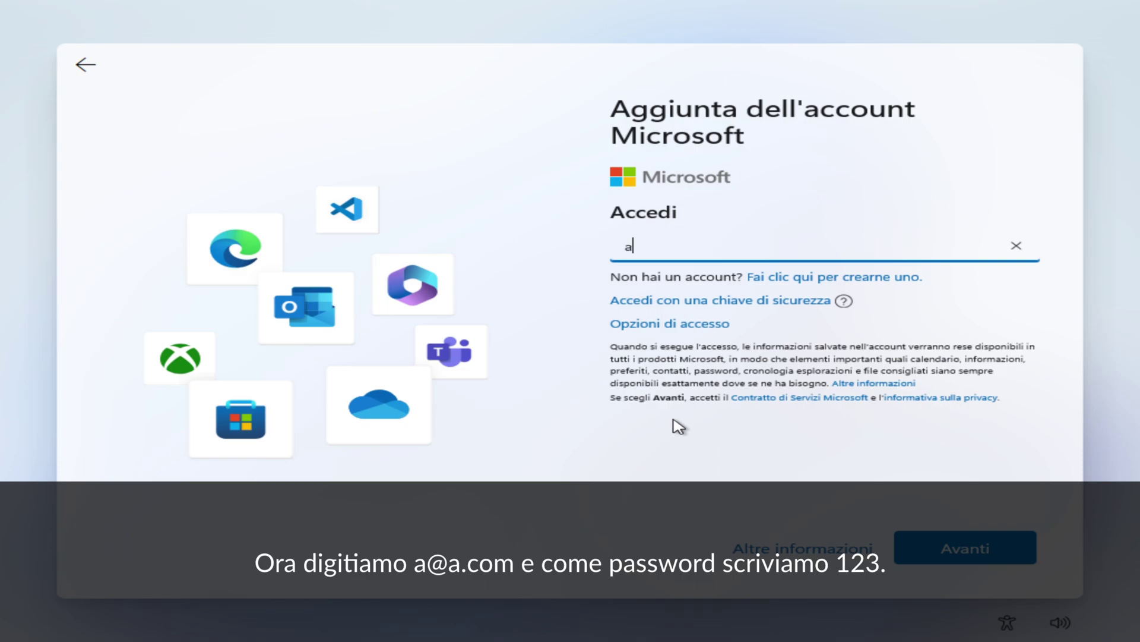
pyautogui.write('@a.com')
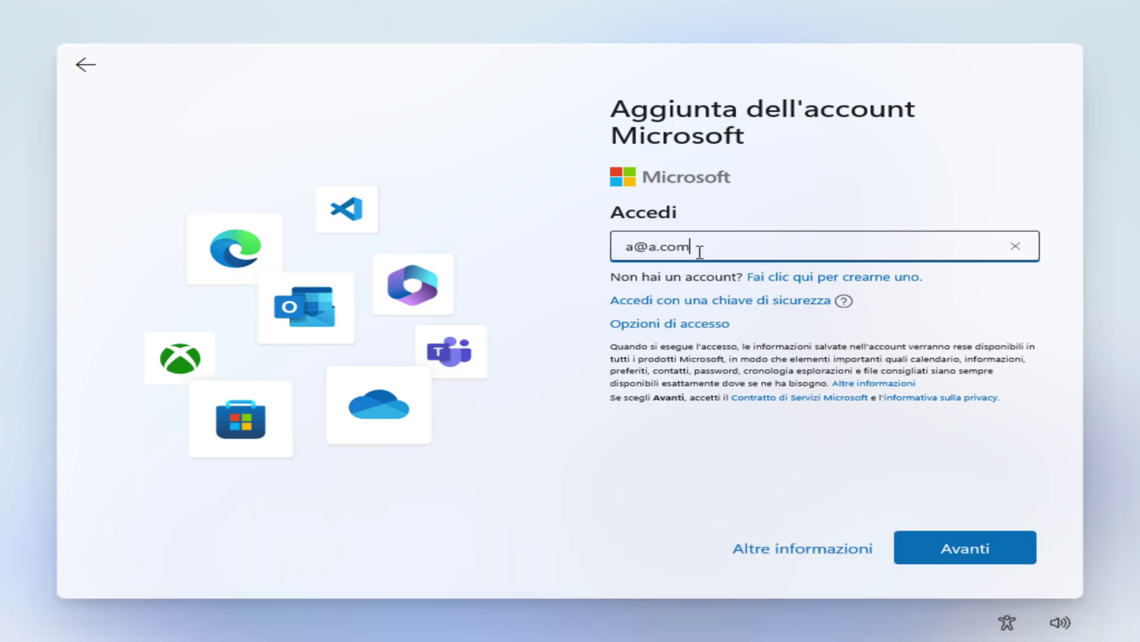
pyautogui.moveTo(692, 250); pyautogui.dragTo(618, 248)
pyautogui.click(707, 248)
pyautogui.moveTo(728, 251); pyautogui.dragTo(626, 248)
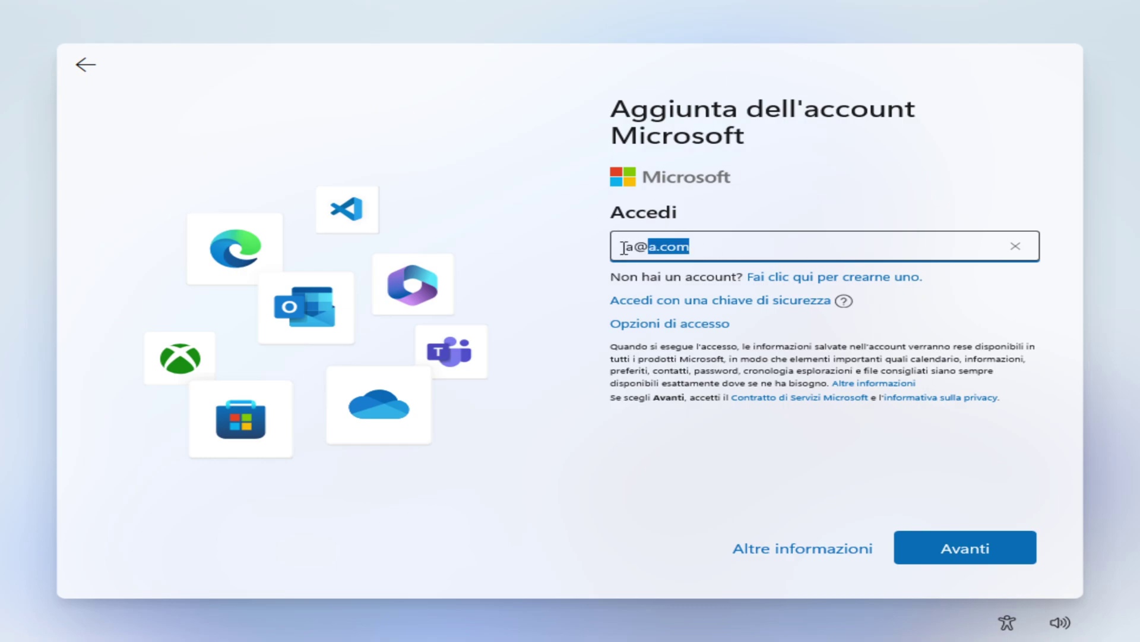
pyautogui.click(724, 250)
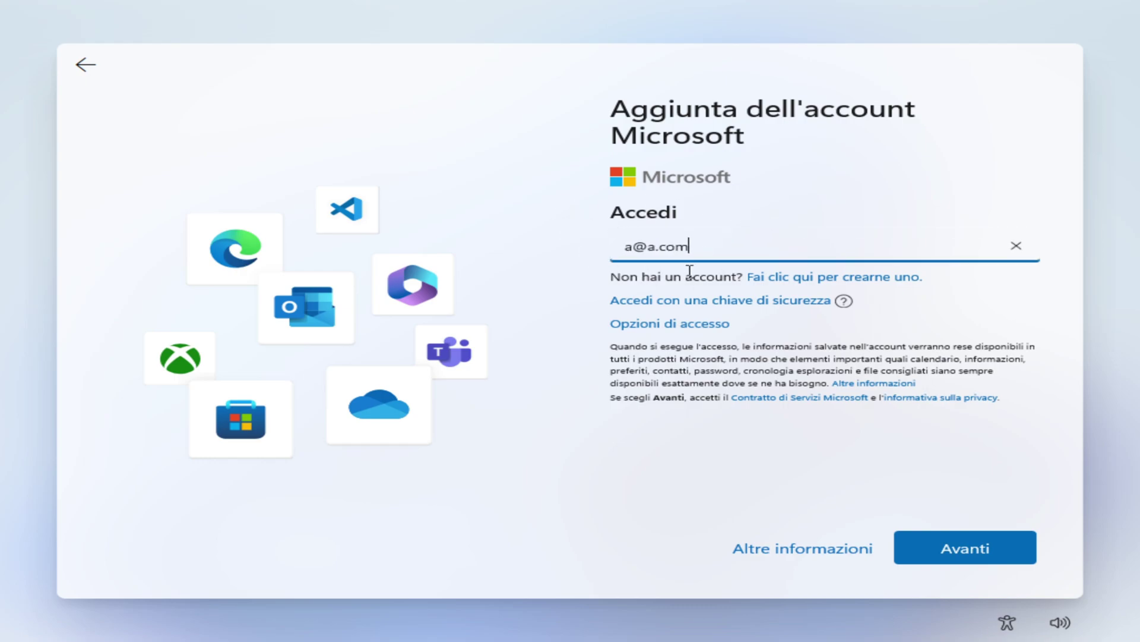
pyautogui.click(948, 547)
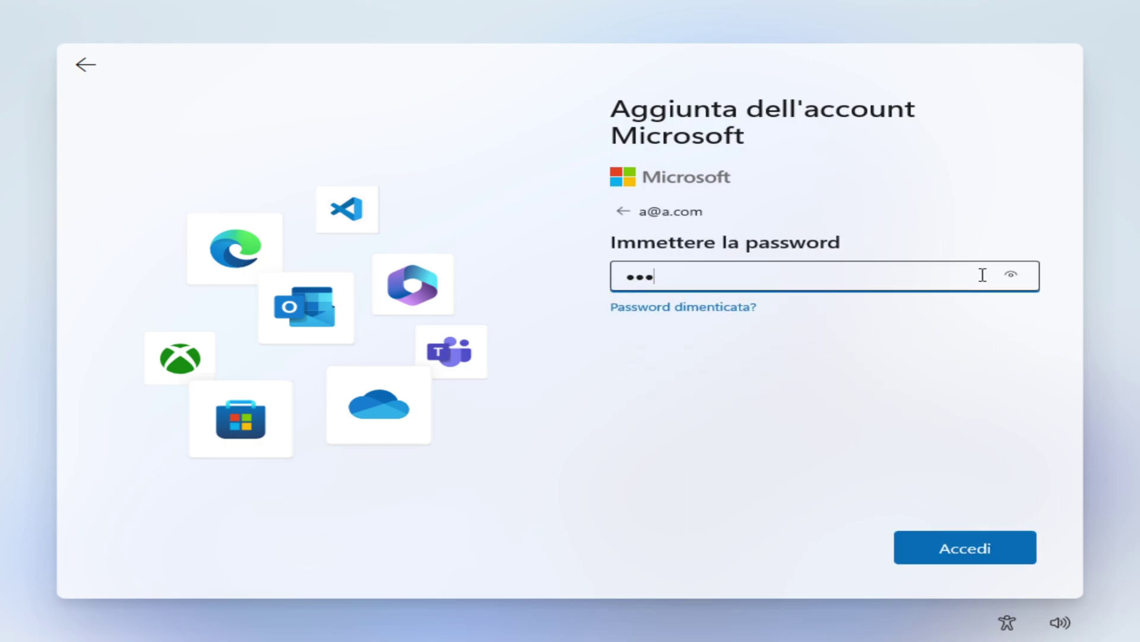
# Submit a dummy password, then continue past the account-locked error.
pyautogui.click(1014, 280)
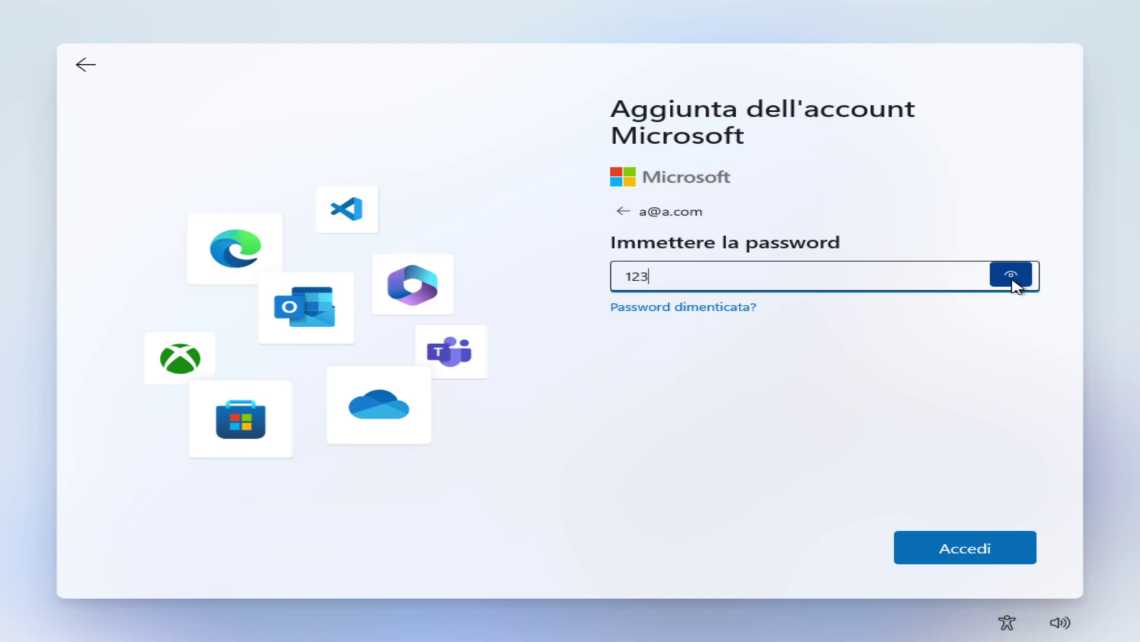
pyautogui.click(932, 557)
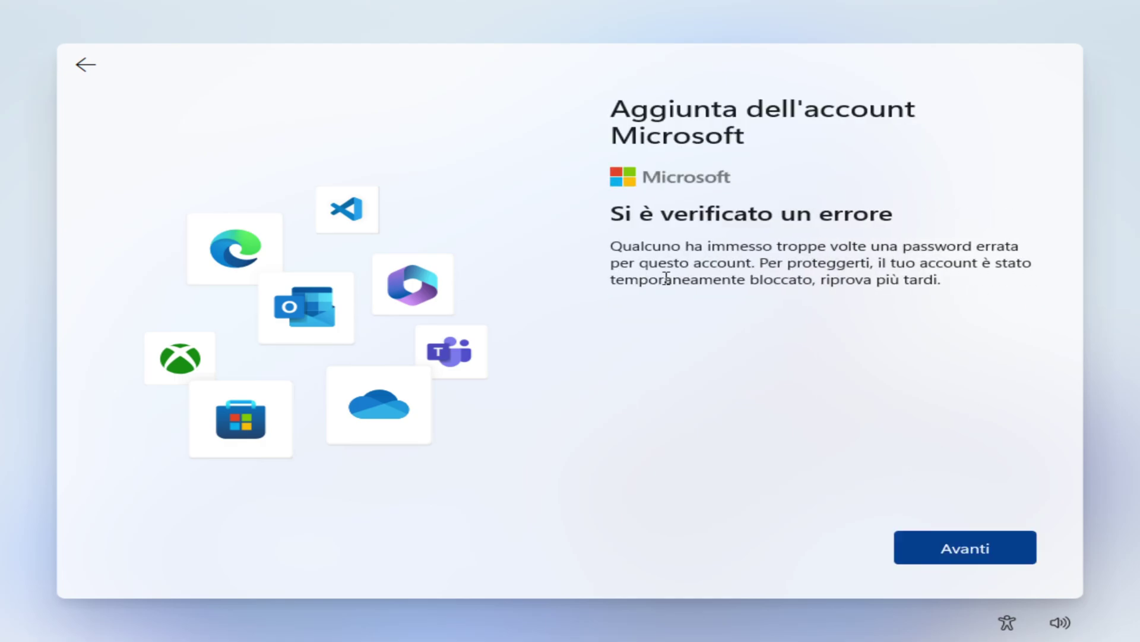
pyautogui.moveTo(607, 219); pyautogui.dragTo(894, 218)
pyautogui.click(697, 219)
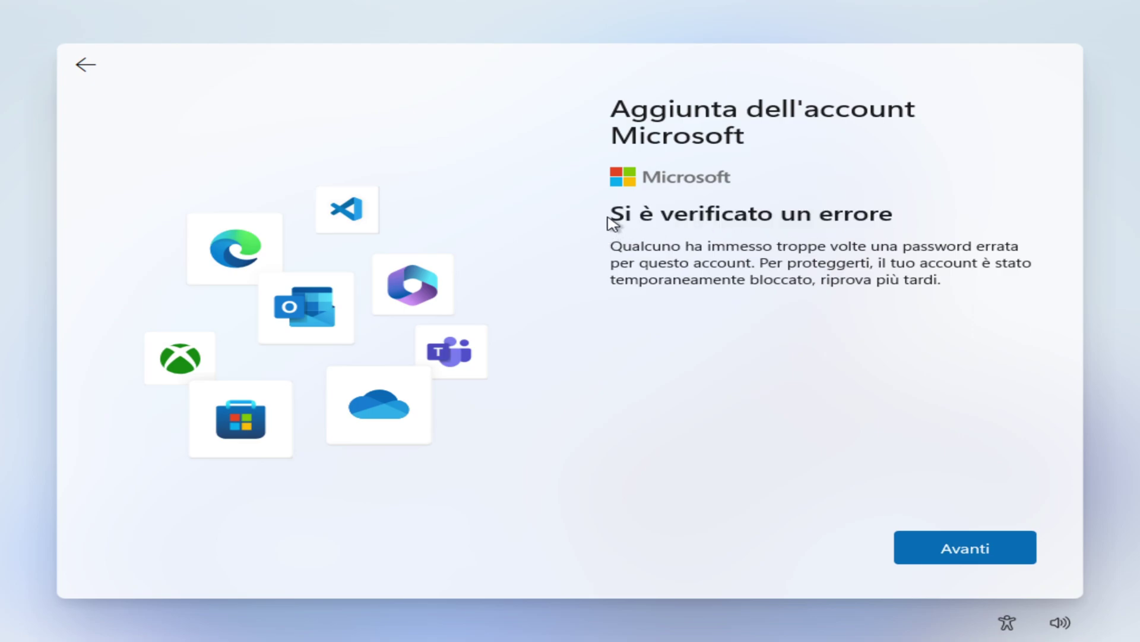
pyautogui.moveTo(615, 214); pyautogui.dragTo(888, 242)
pyautogui.click(889, 243)
pyautogui.click(916, 554)
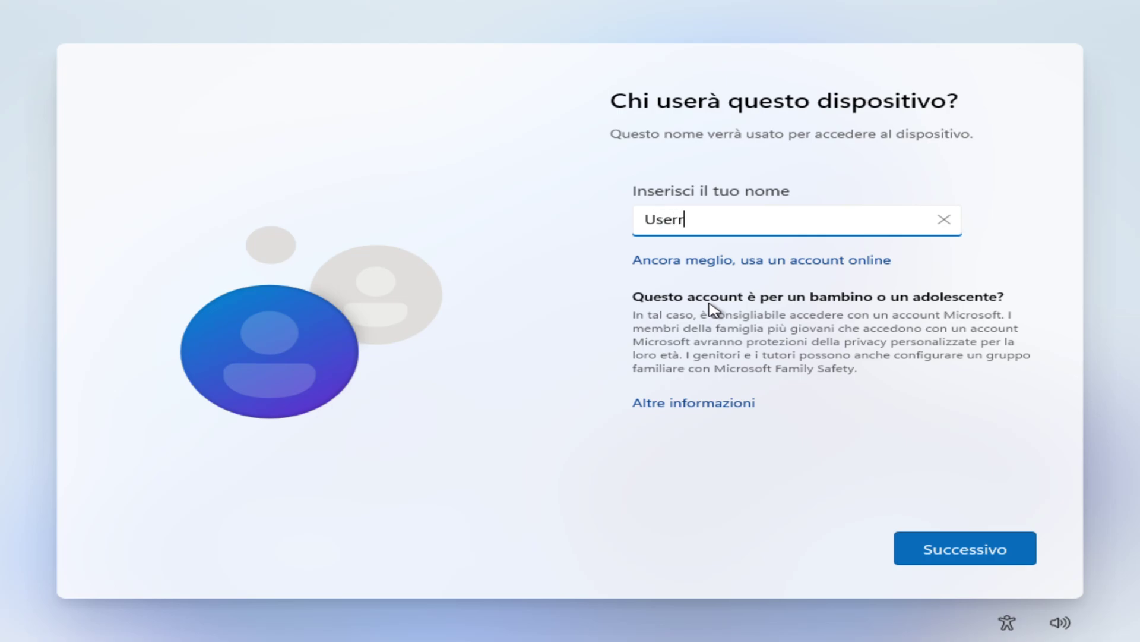
# Confirm the local account name User and set its password.
pyautogui.press('Return')
pyautogui.press('Return')
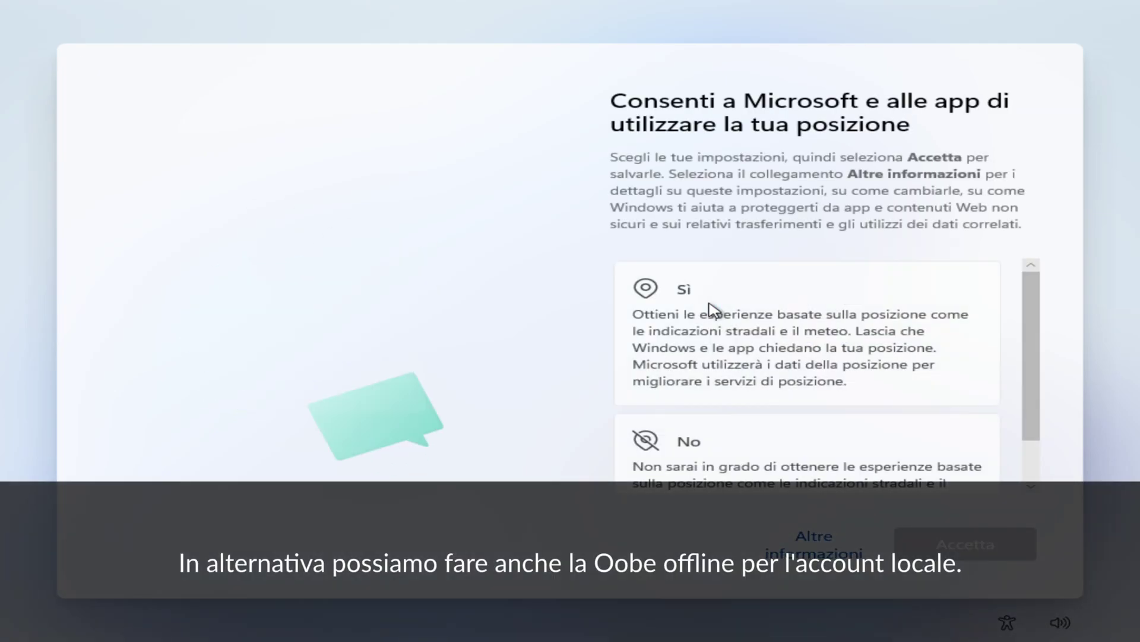
# Decline location and find-my-device, and send only required diagnostic data.
pyautogui.click(852, 440)
pyautogui.click(915, 530)
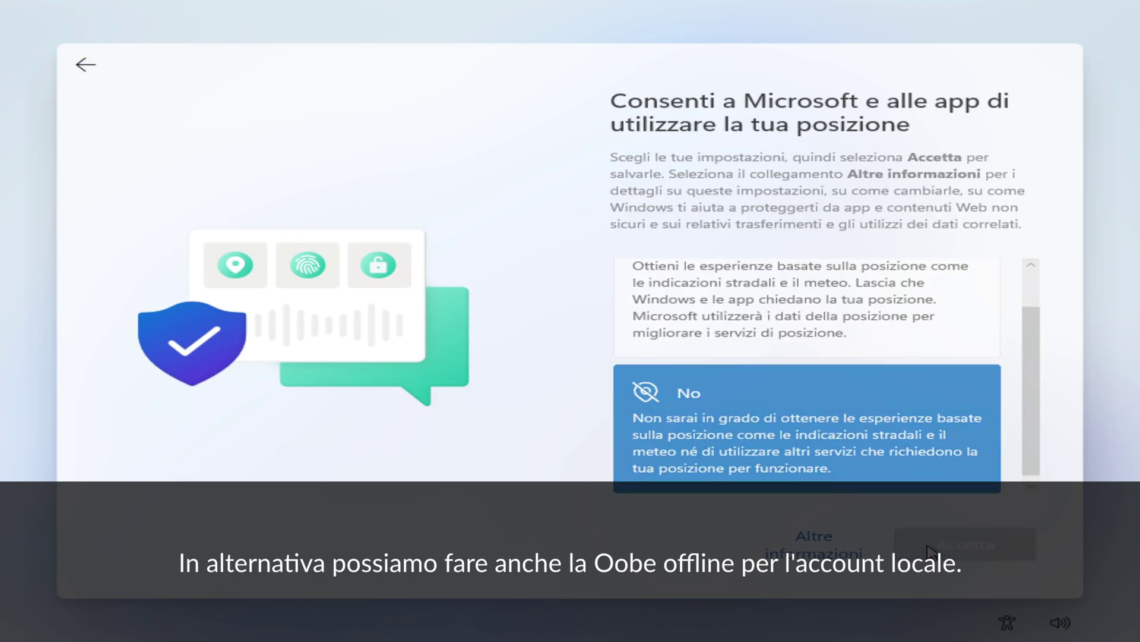
pyautogui.click(844, 461)
pyautogui.click(914, 526)
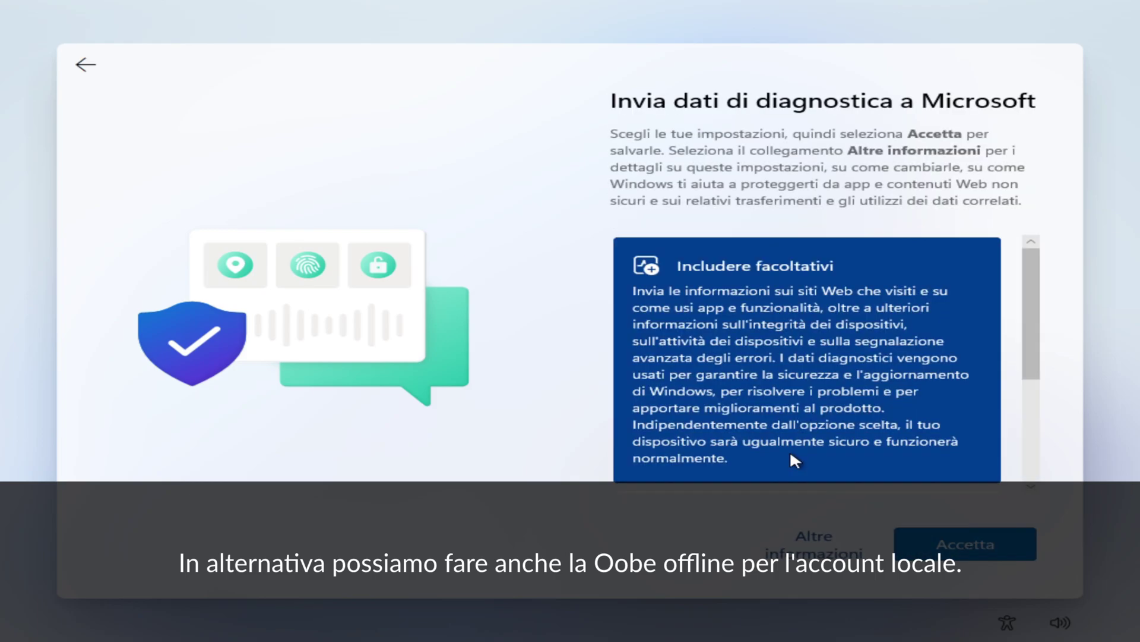
pyautogui.scroll(-5, 791, 458)
pyautogui.click(853, 461)
pyautogui.click(978, 547)
# Decline inking data, personalised experiences and the advertising ID to finish setup.
pyautogui.click(855, 461)
pyautogui.click(912, 528)
pyautogui.click(853, 476)
pyautogui.click(934, 538)
pyautogui.click(848, 469)
pyautogui.click(962, 544)
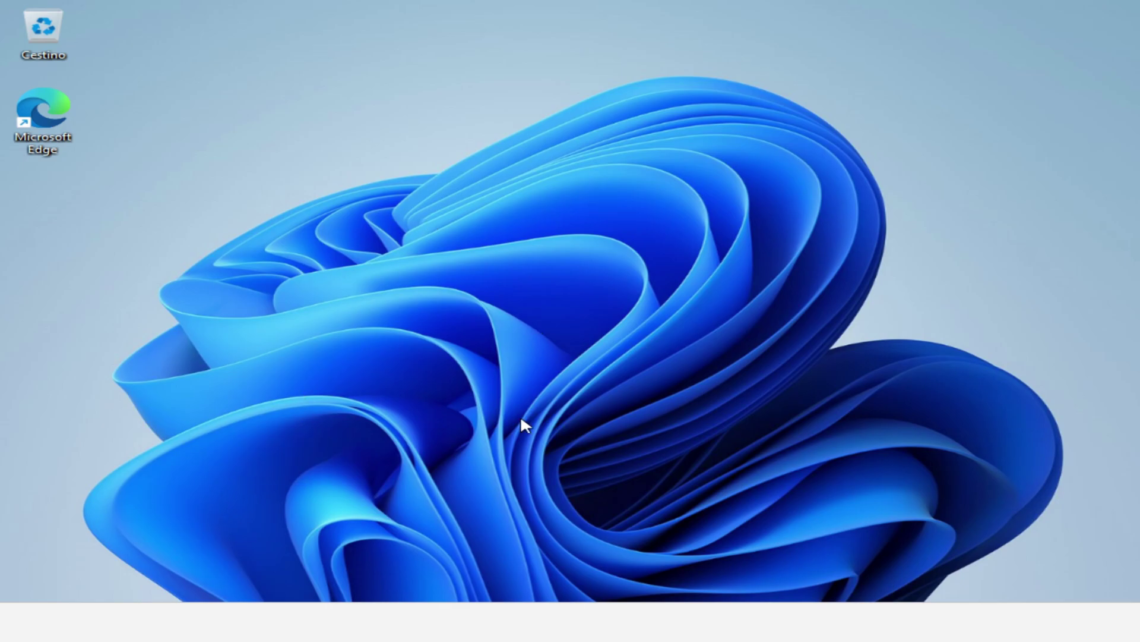
# Run D:\setup64.exe from the Run prompt and approve the UAC prompt with Sì.
pyautogui.press('super+r')
pyautogui.write('D:\\')
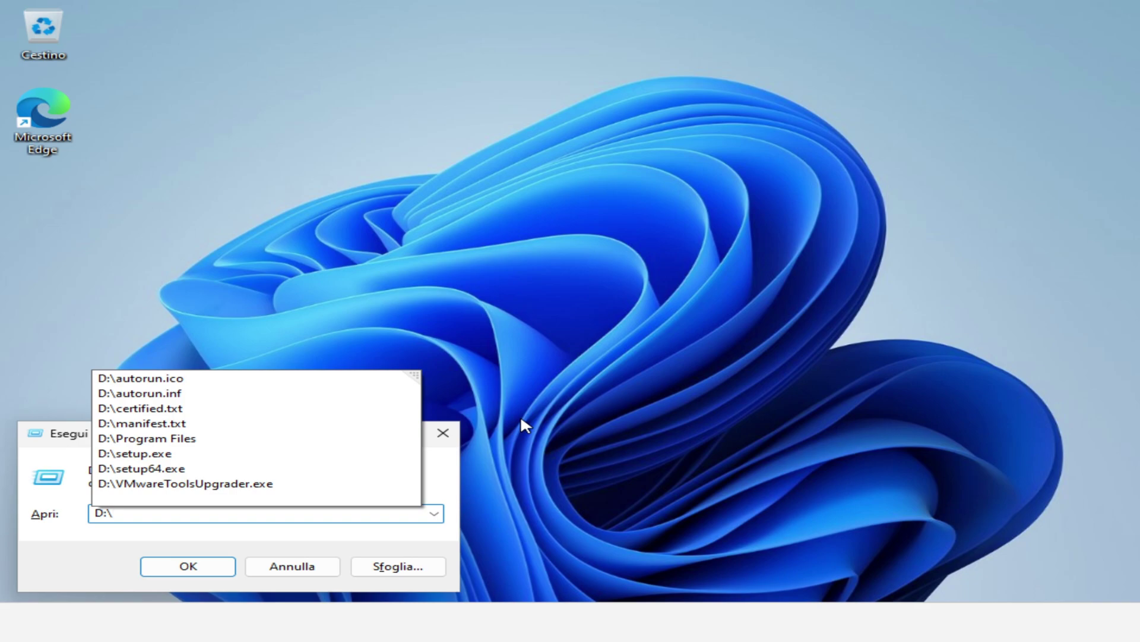
pyautogui.write('setup64.exe')
pyautogui.press('Return')
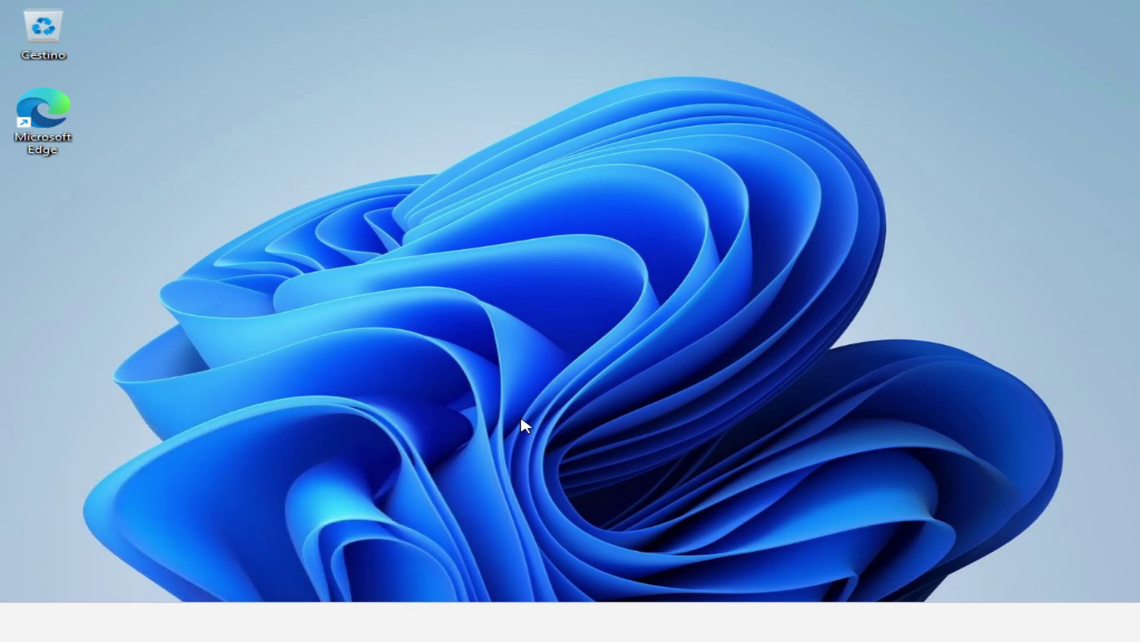
pyautogui.press('Left')
pyautogui.press('Return')
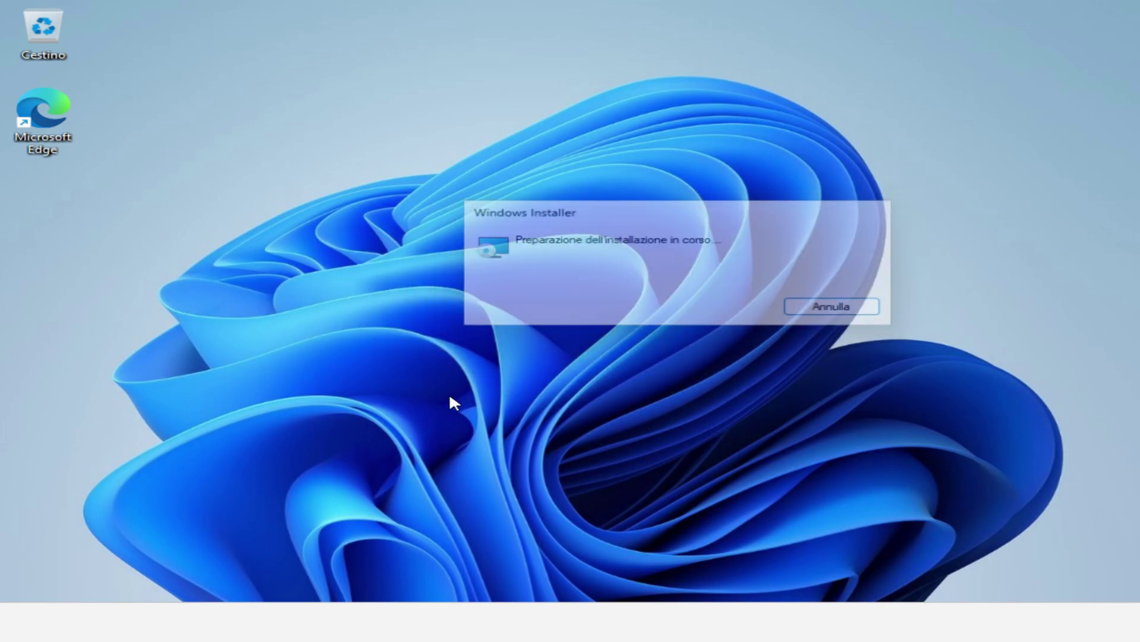
# Start a Typical installation of VMware Tools.
pyautogui.click(684, 440)
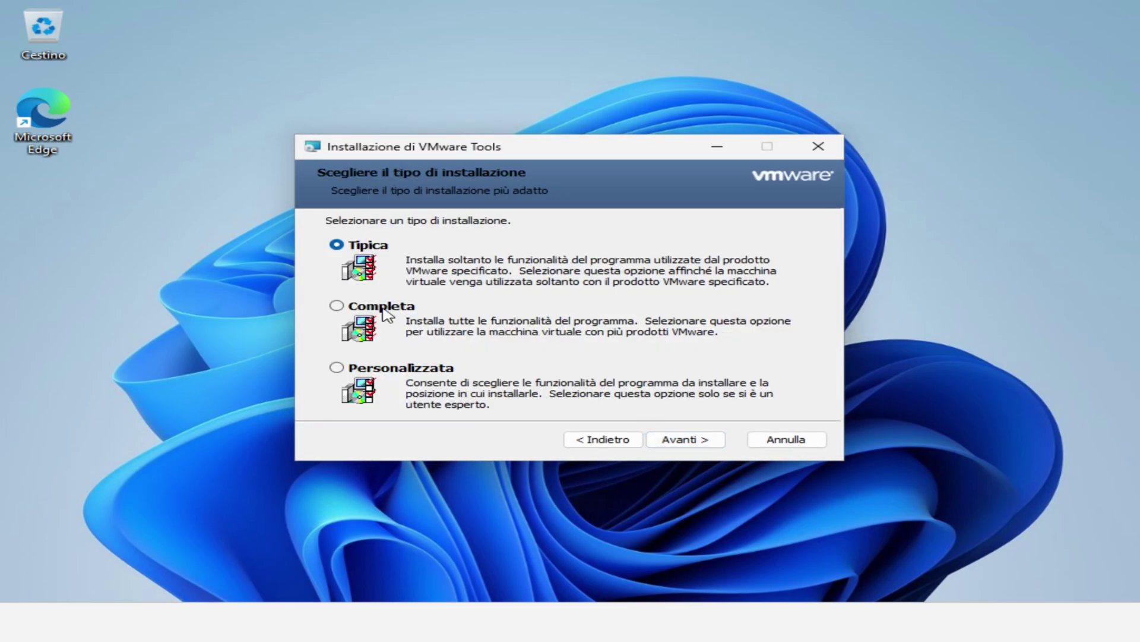
pyautogui.click(671, 440)
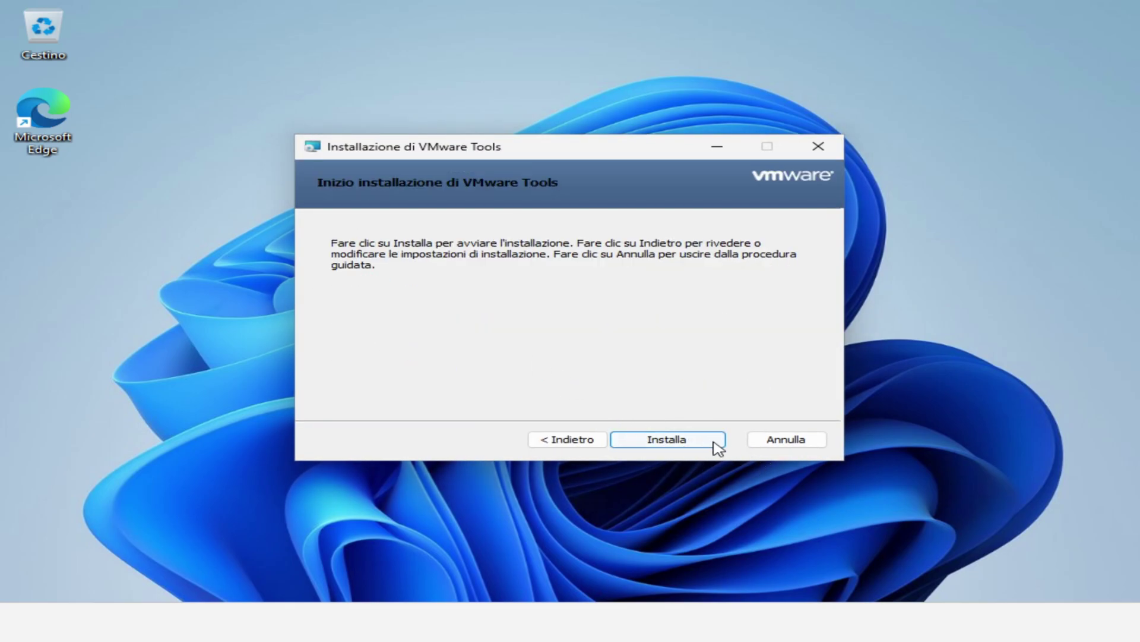
pyautogui.click(717, 443)
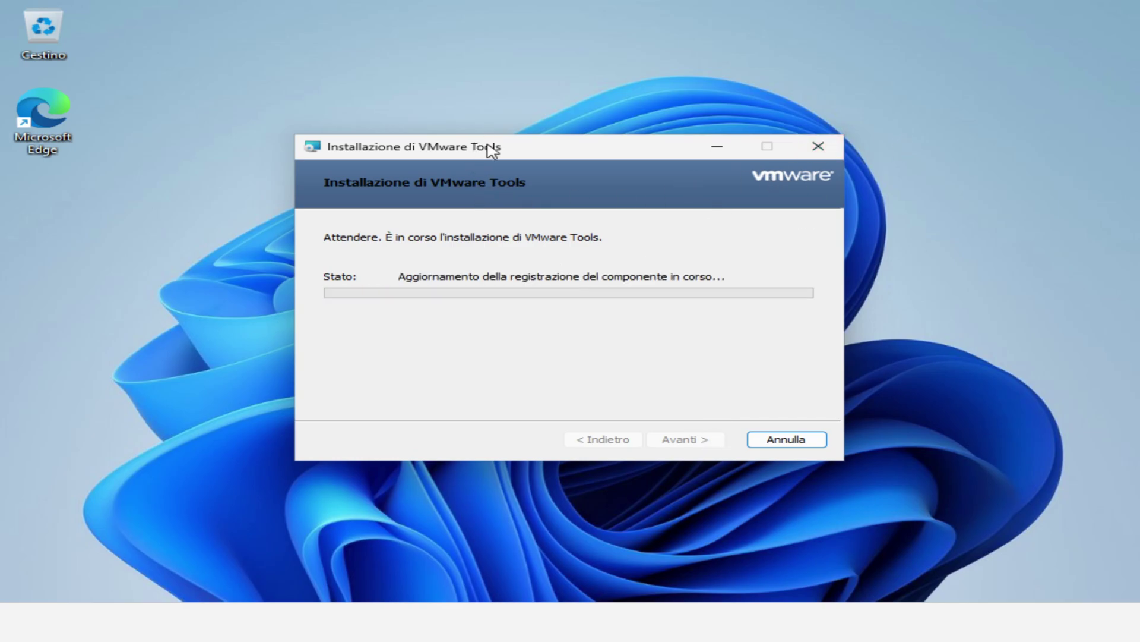
pyautogui.moveTo(487, 146); pyautogui.dragTo(727, 138)
# Run winver to view the Windows version, then close About Windows.
pyautogui.press('super+r')
pyautogui.write('winver')
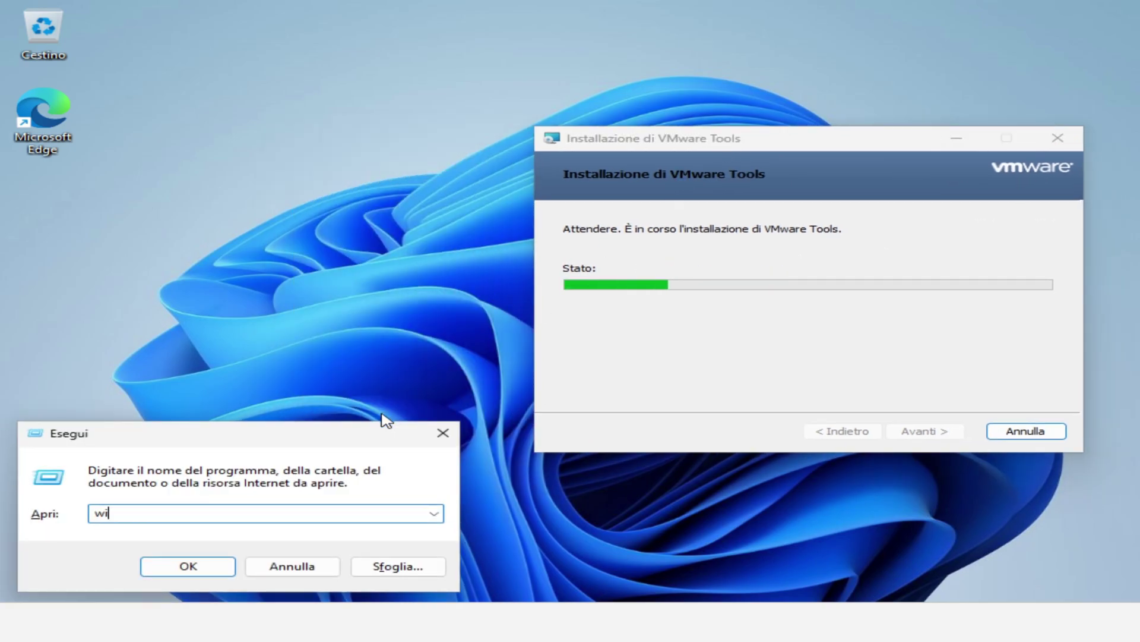
pyautogui.press('Return')
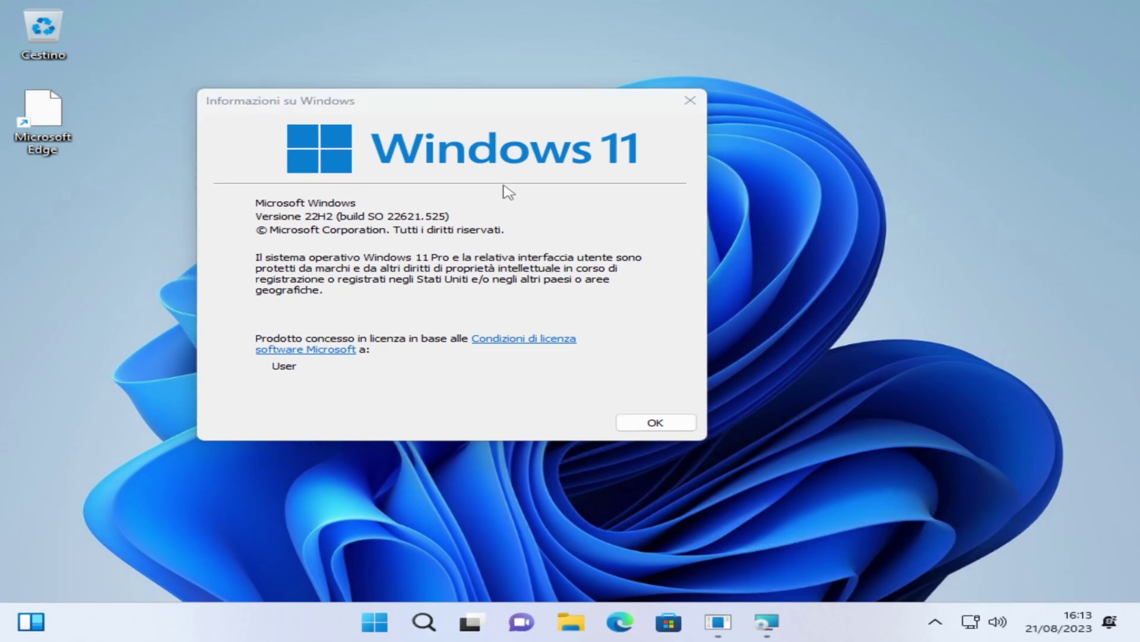
pyautogui.click(744, 257)
pyautogui.click(632, 280)
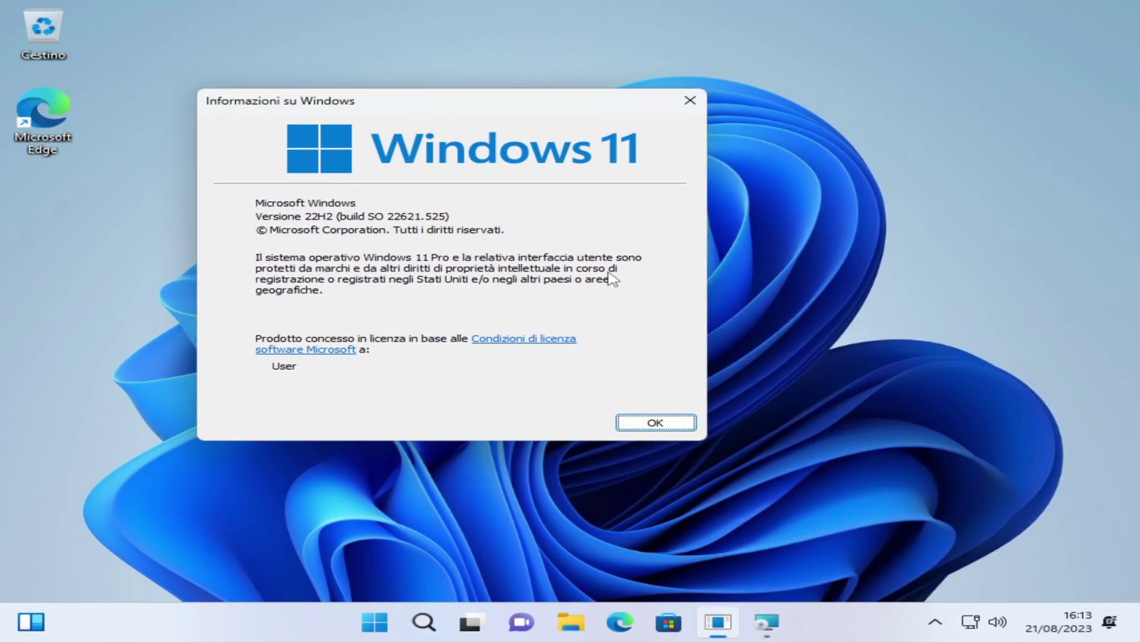
pyautogui.press('Return')
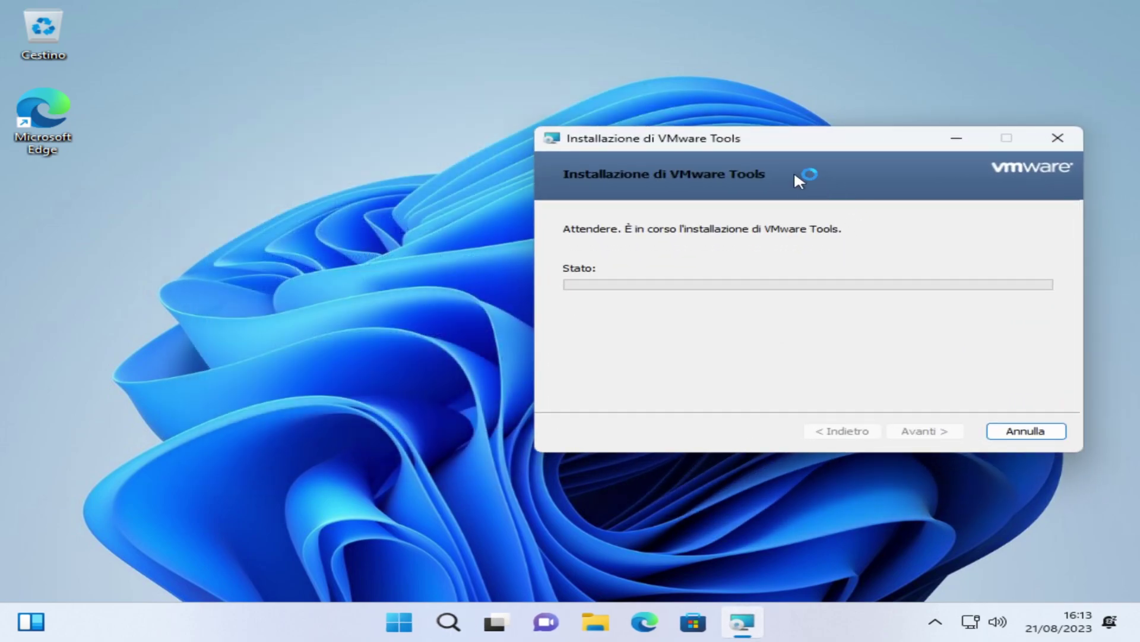
# Let the VMware Tools install continue minimized, then restart Windows when prompted.
pyautogui.click(858, 445)
pyautogui.click(583, 339)
pyautogui.click(754, 147)
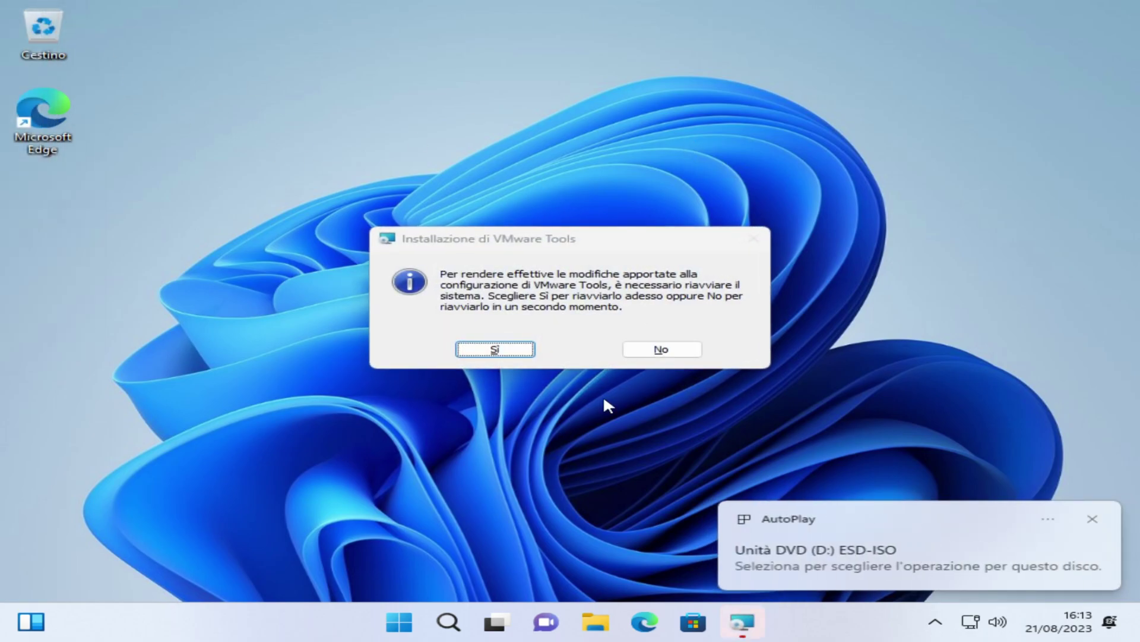
pyautogui.click(484, 352)
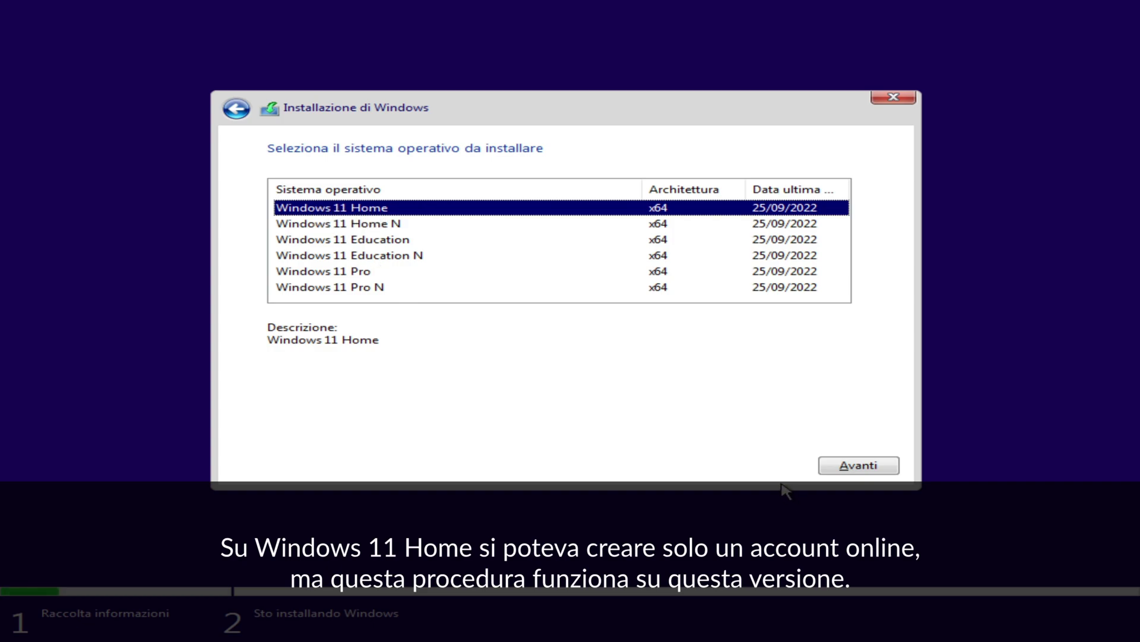
# Choose Windows 11 Home, accept the licence terms, and select a custom installation.
pyautogui.click(840, 465)
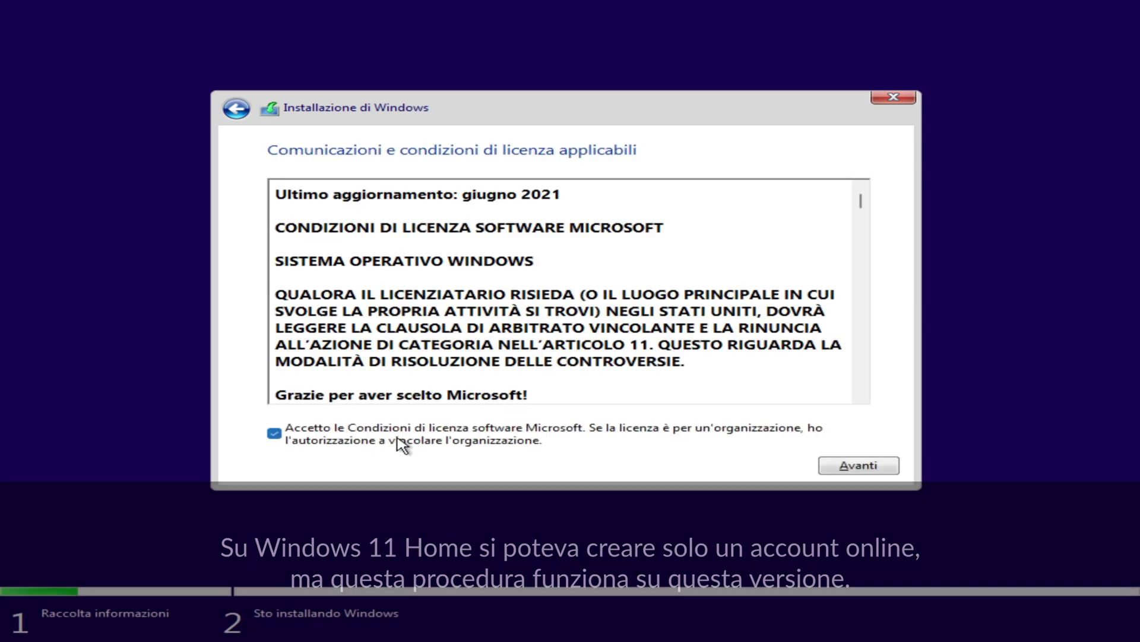
pyautogui.click(845, 465)
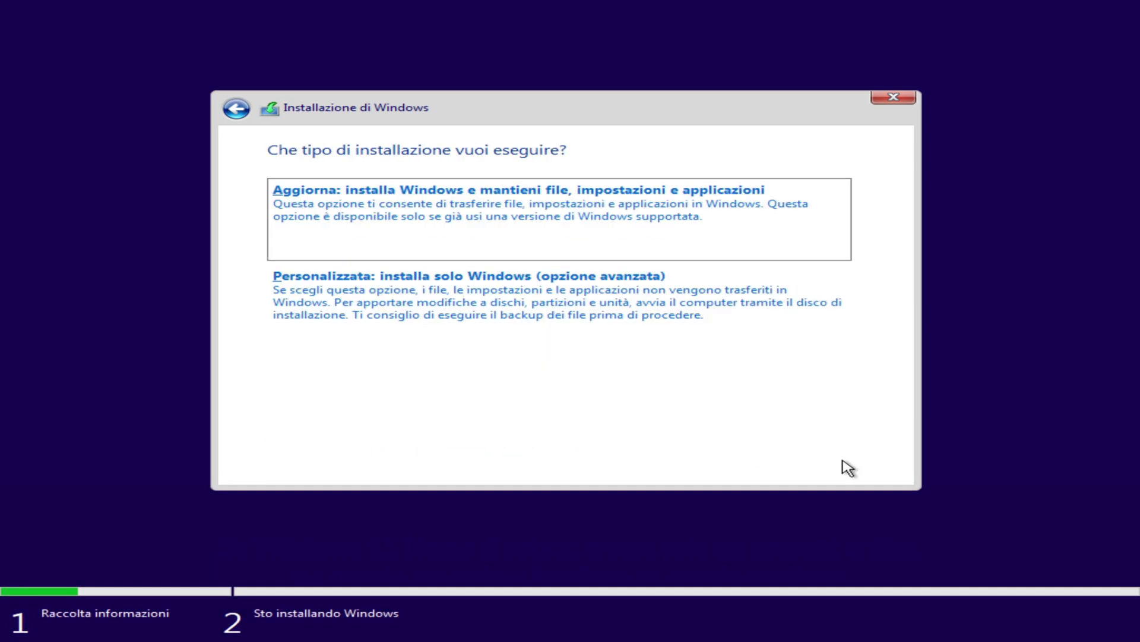
pyautogui.click(390, 336)
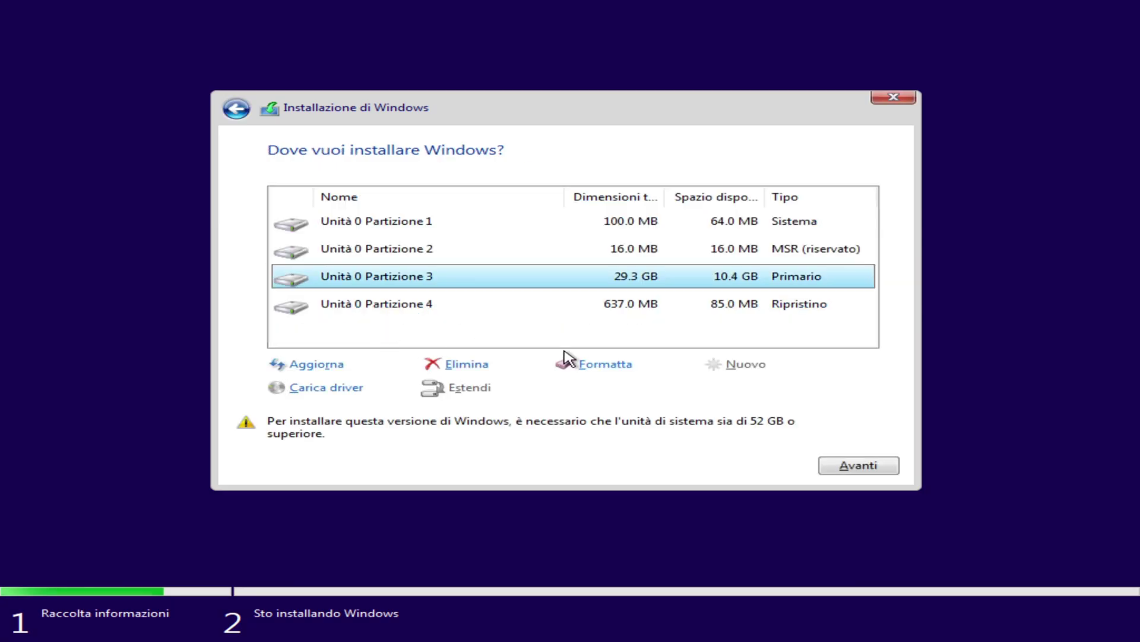
# Delete the 100 MB system partition and the reserved MSR partition on drive 0.
pyautogui.click(367, 220)
pyautogui.click(485, 367)
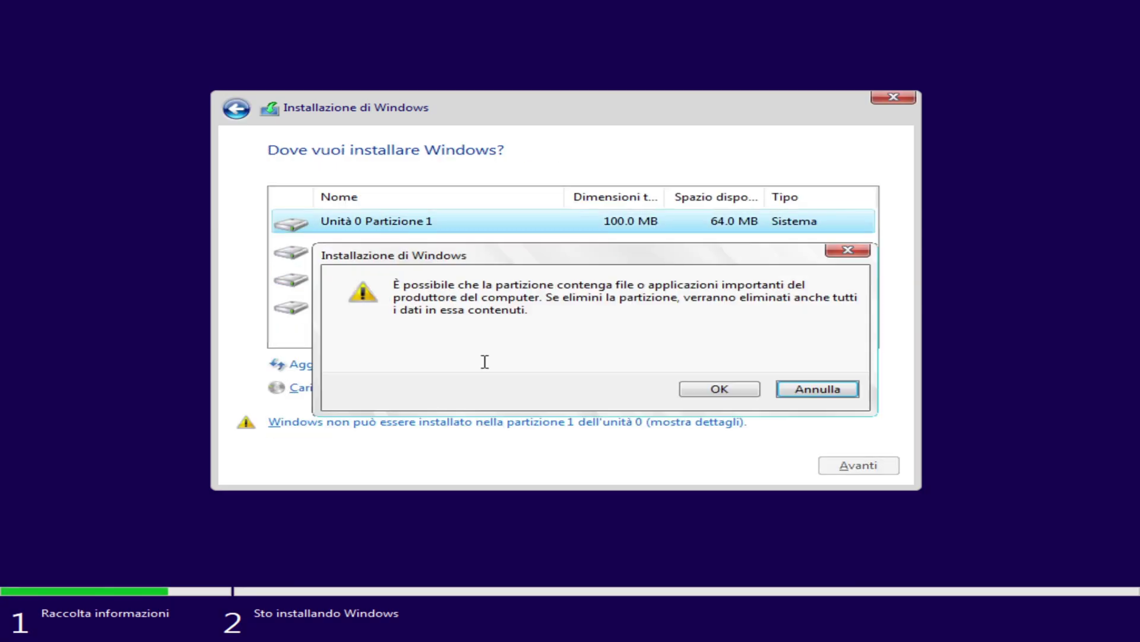
pyautogui.click(721, 389)
pyautogui.click(633, 284)
pyautogui.click(602, 364)
pyautogui.click(713, 388)
pyautogui.click(523, 221)
pyautogui.click(550, 249)
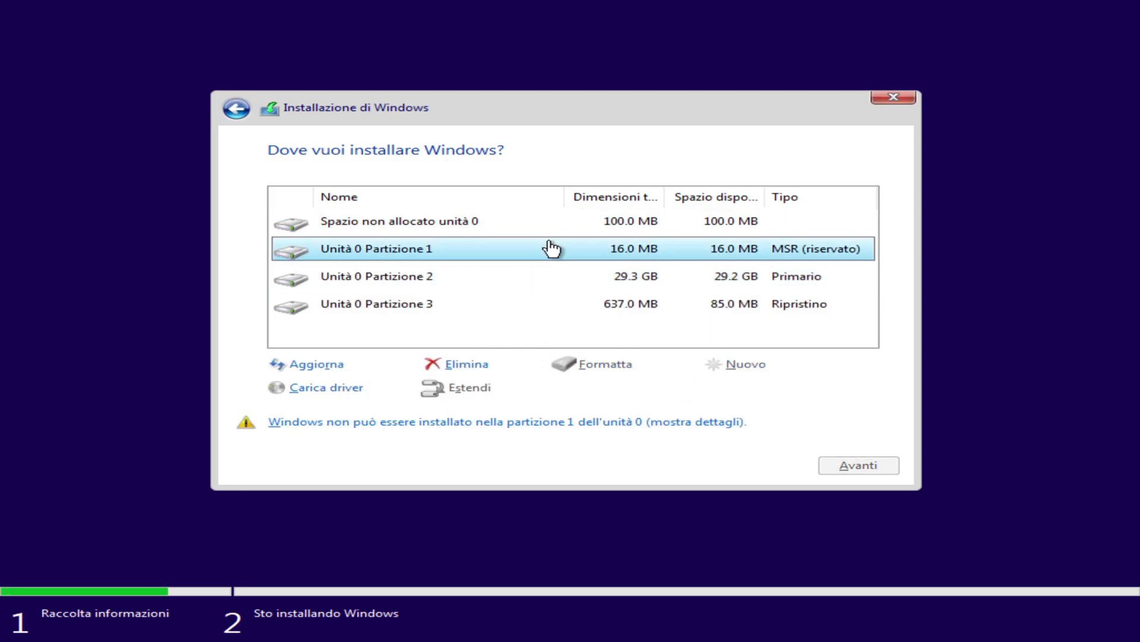
pyautogui.click(460, 362)
pyautogui.press('Return')
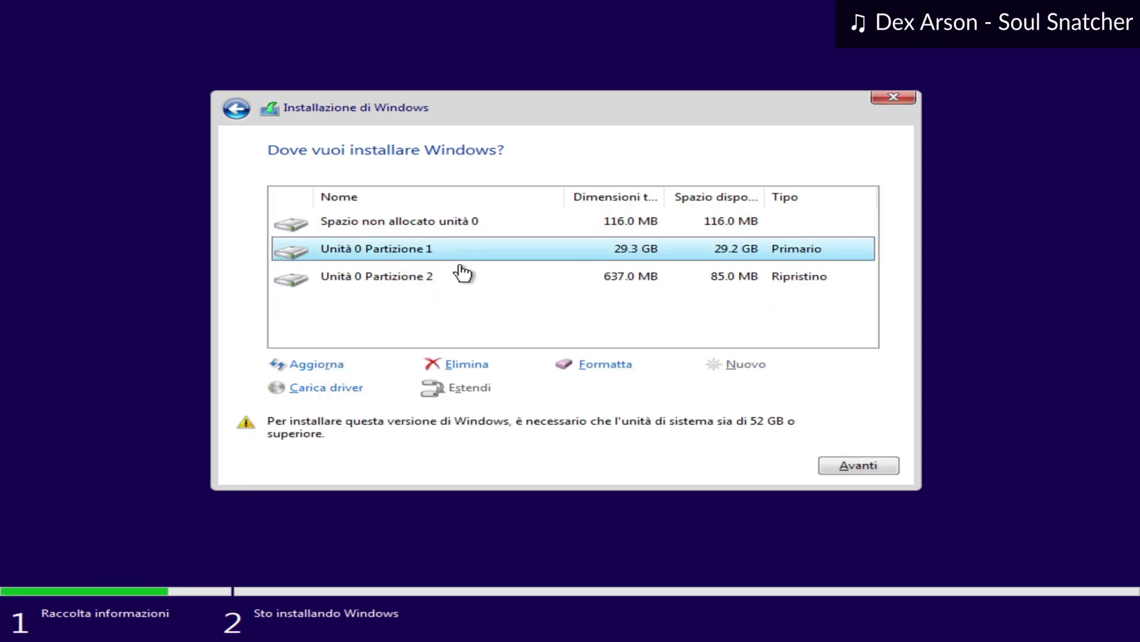
# Delete the 29.3 GB primary and 637 MB recovery partitions, then install on the 30.0 GB unallocated space.
pyautogui.click(469, 365)
pyautogui.click(718, 386)
pyautogui.click(608, 255)
pyautogui.click(466, 364)
pyautogui.click(708, 395)
pyautogui.click(849, 462)
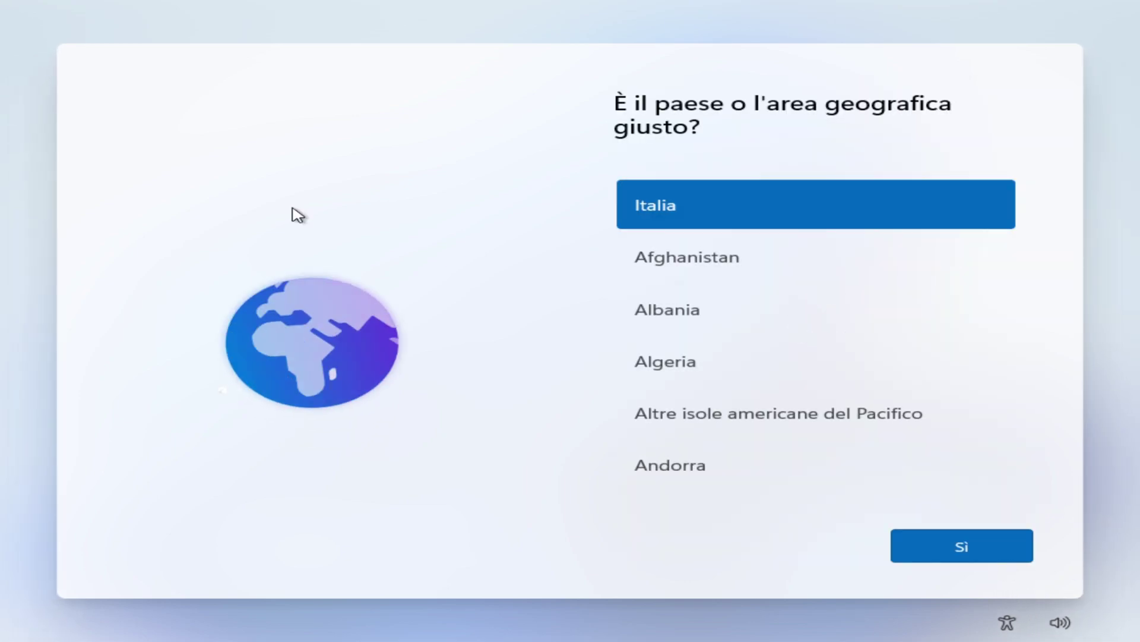
# Confirm Italia and the Italiano keyboard, then add Italiano (Italia) as a second layout.
pyautogui.click(939, 561)
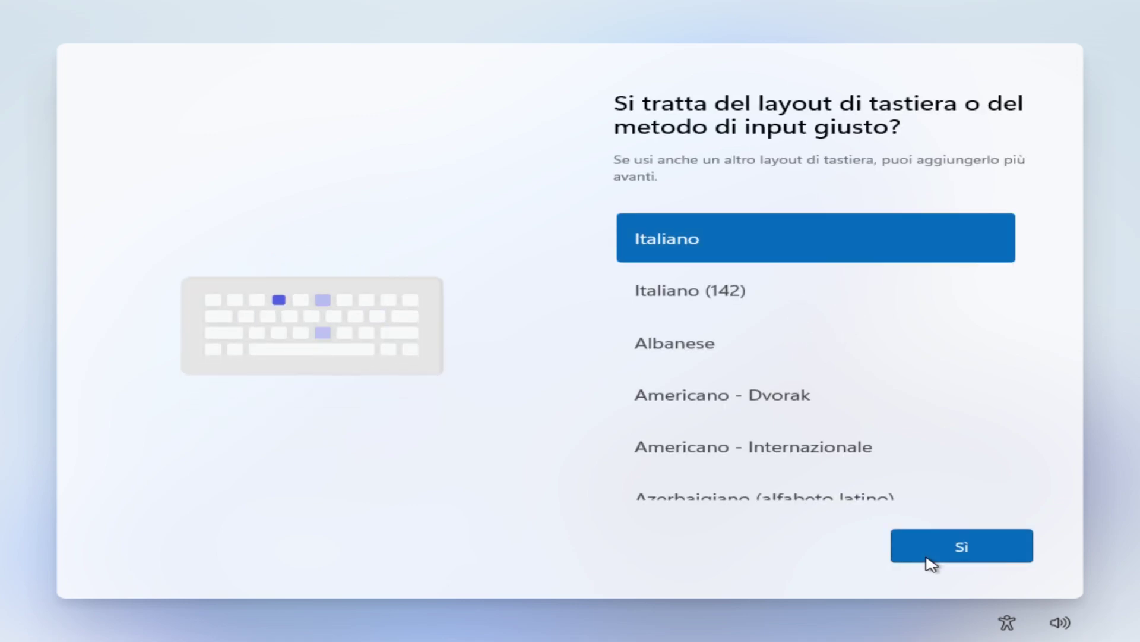
pyautogui.click(931, 563)
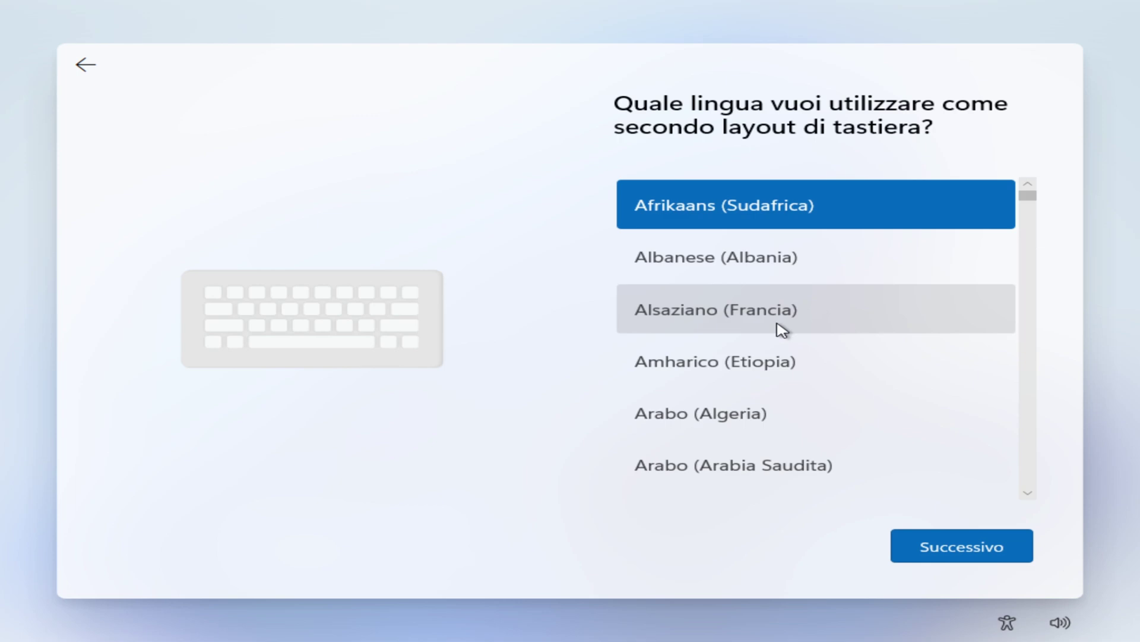
pyautogui.scroll(-10, 782, 326)
pyautogui.scroll(-10, 993, 392)
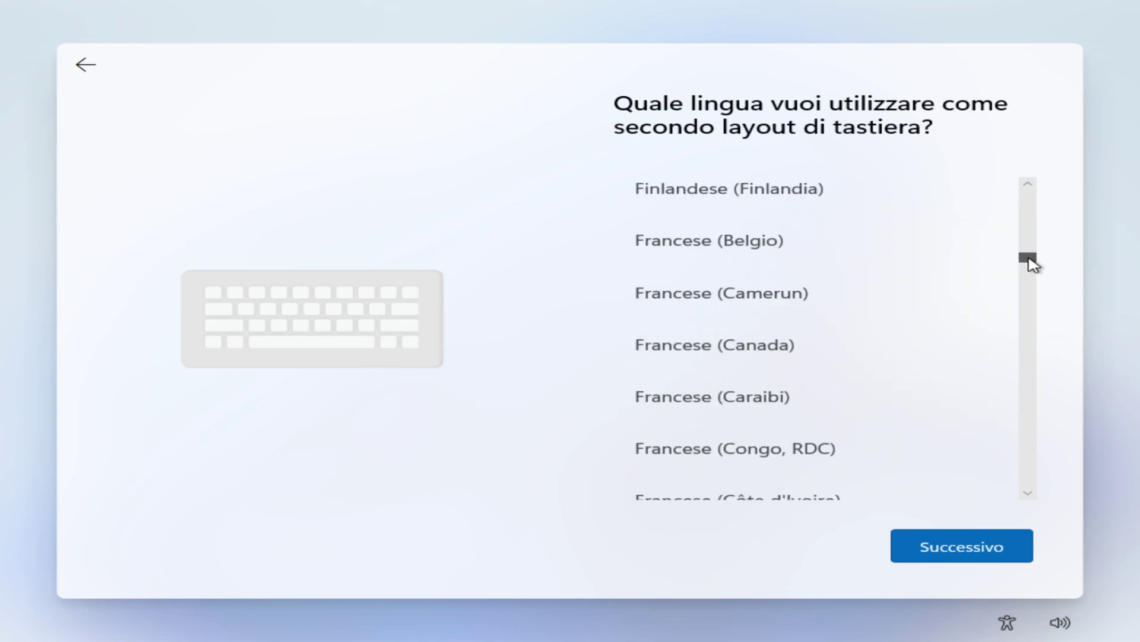
pyautogui.scroll(-12, 970, 323)
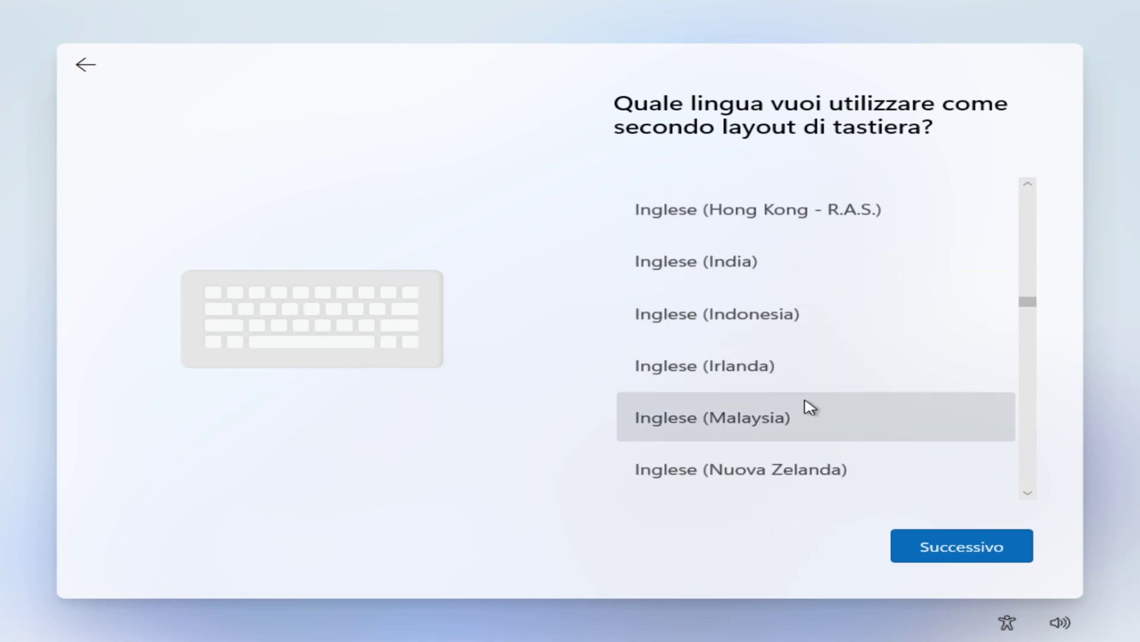
pyautogui.click(744, 367)
pyautogui.click(950, 537)
pyautogui.click(949, 533)
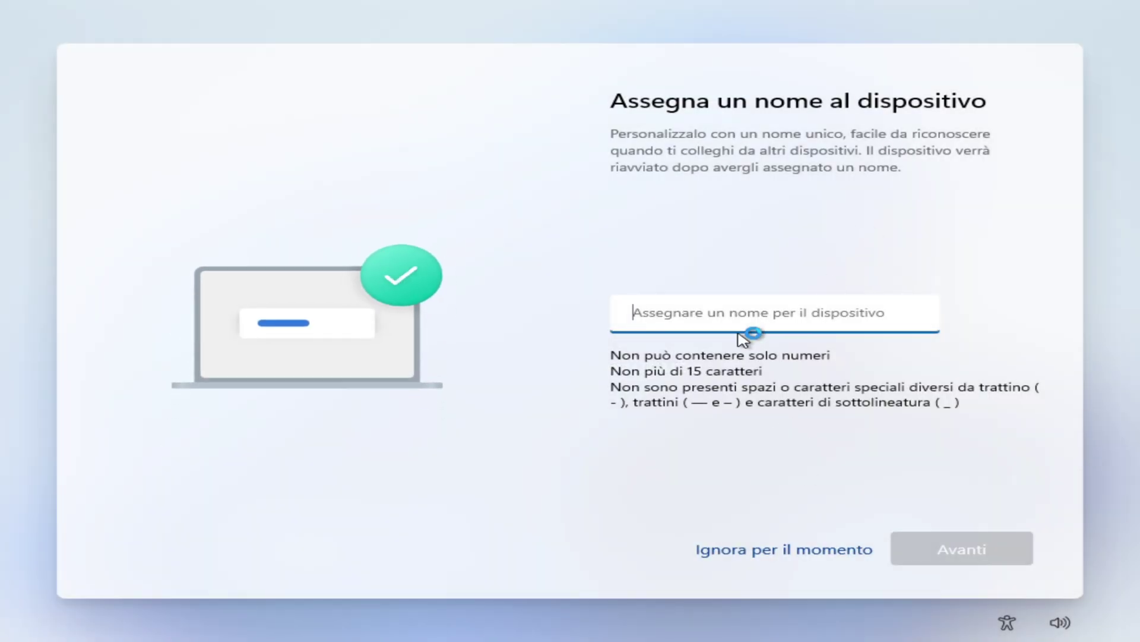
# Skip device naming and open the Microsoft account sign-in form.
pyautogui.click(765, 545)
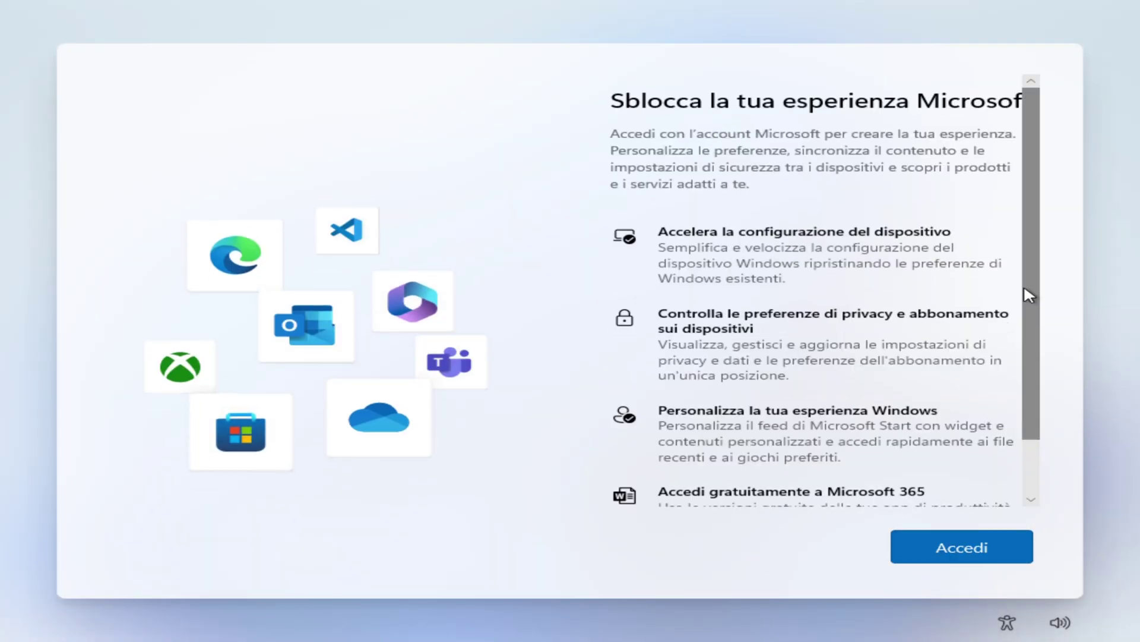
pyautogui.click(897, 537)
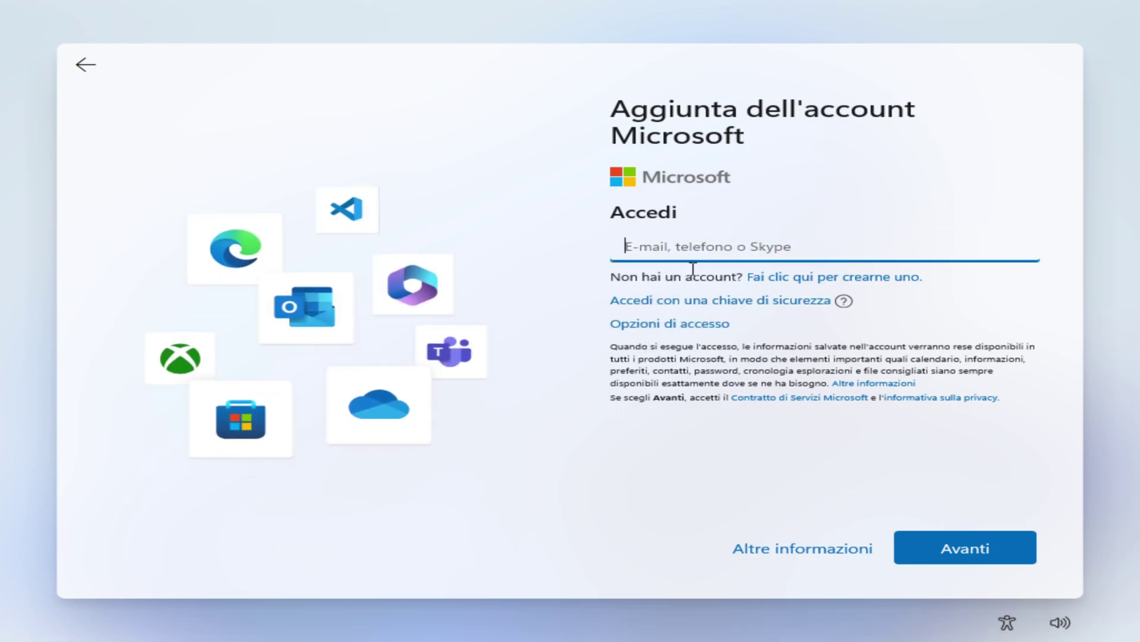
pyautogui.click(710, 326)
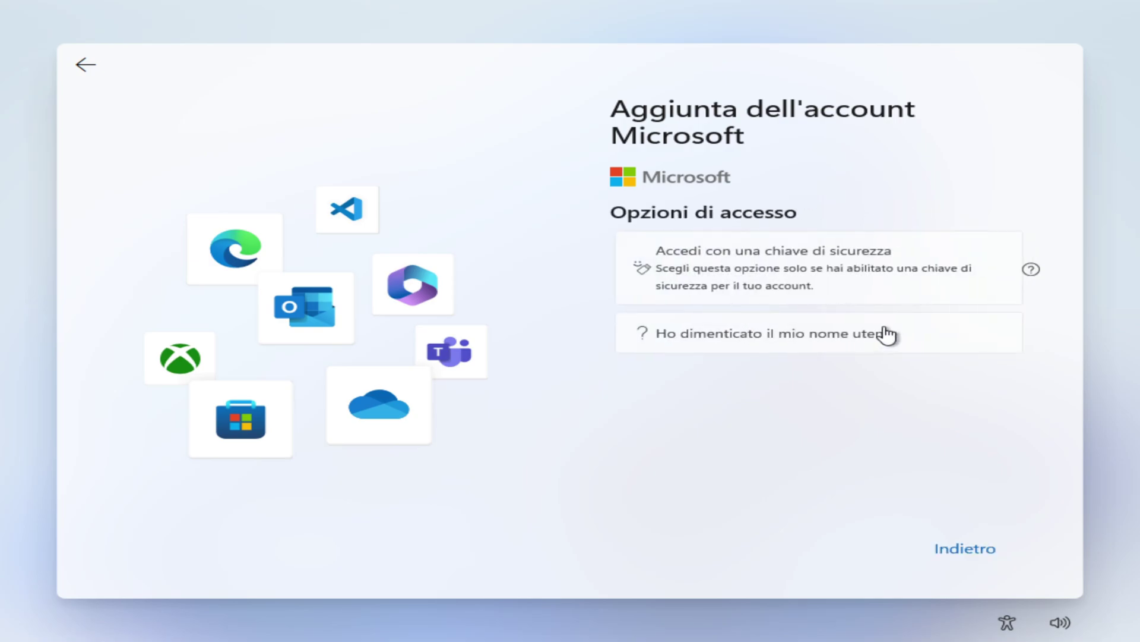
pyautogui.click(953, 551)
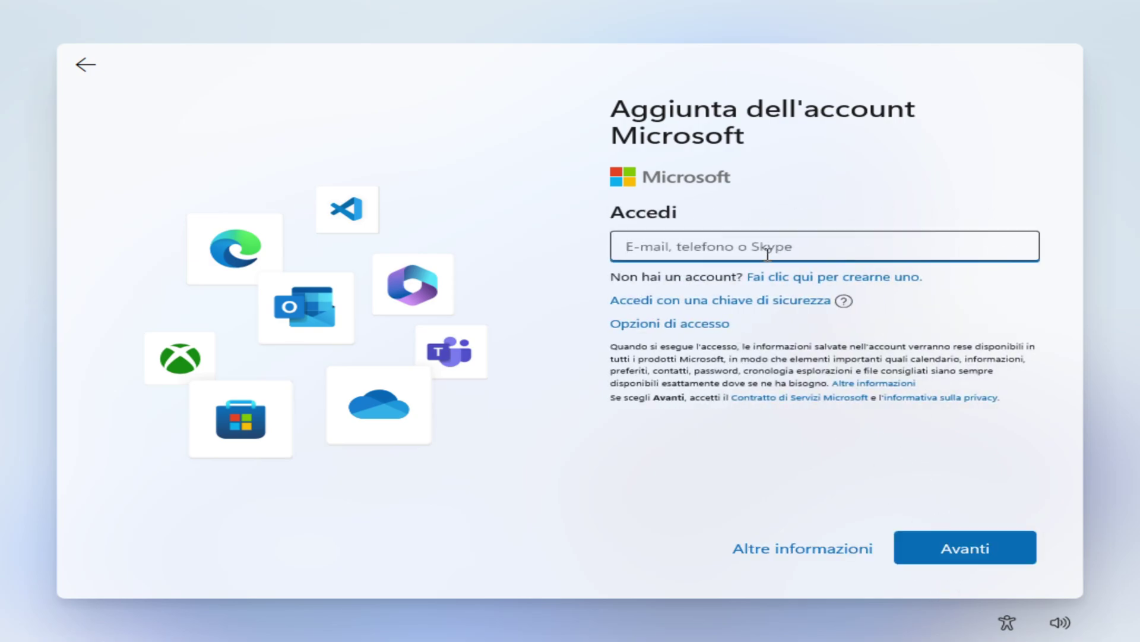
# Sign in with a dummy e-mail and password, then continue past the account-locked error.
pyautogui.write('U')
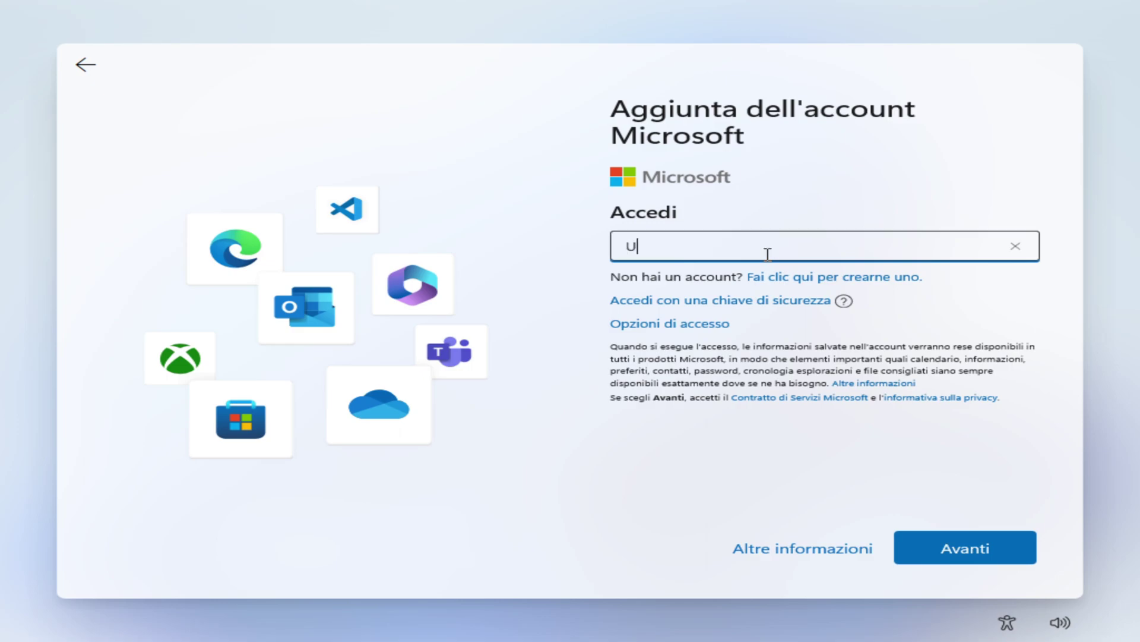
pyautogui.press('BackSpace')
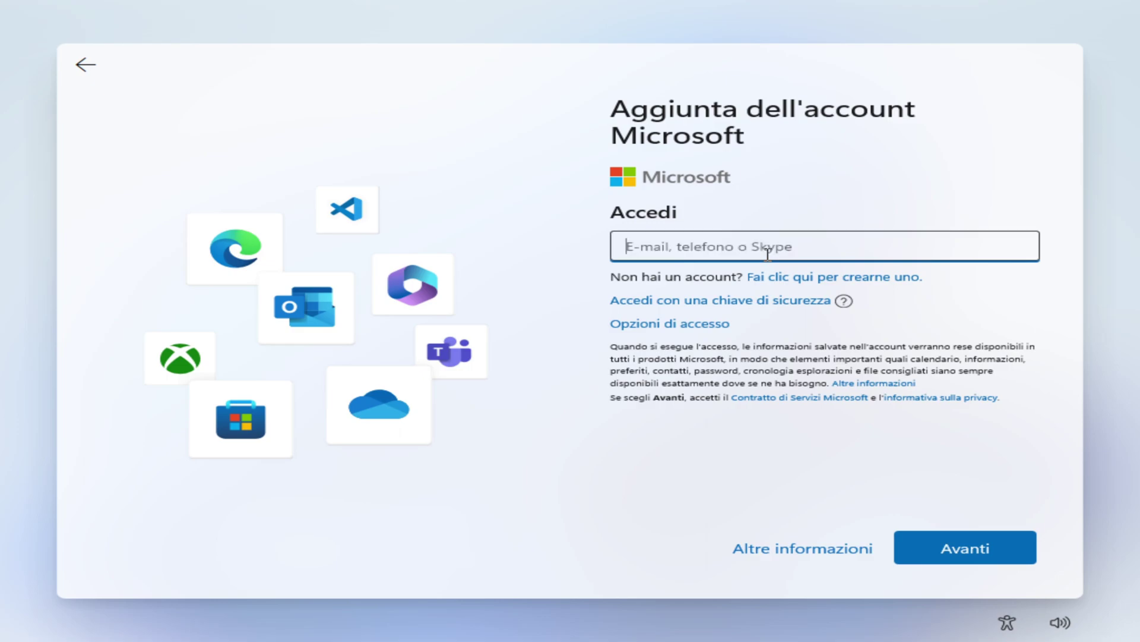
pyautogui.write('a@a.co')
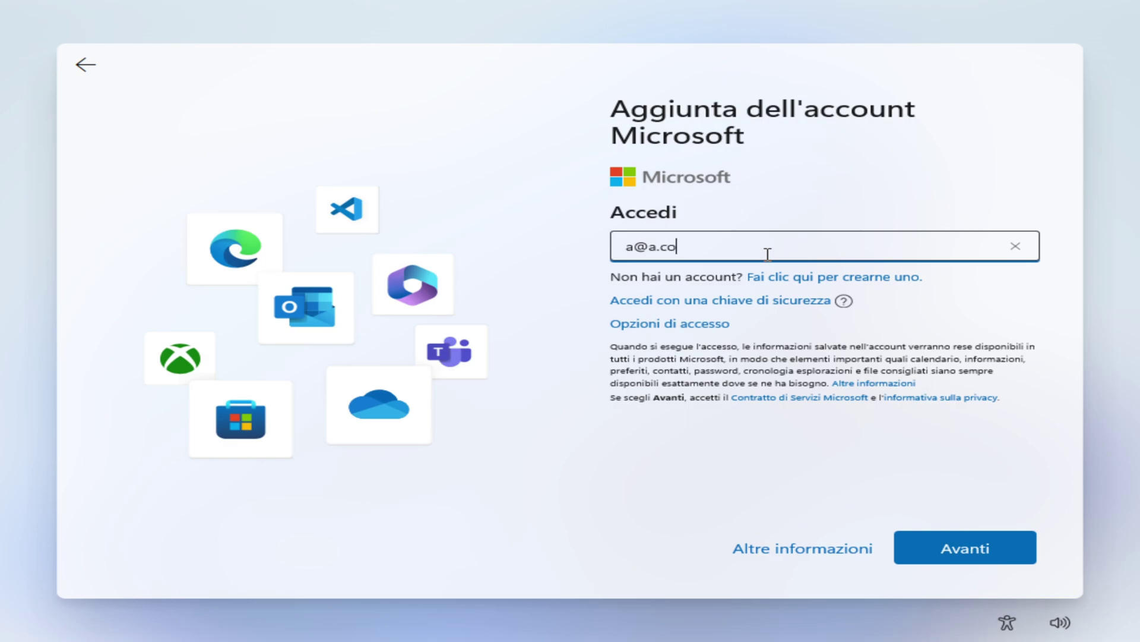
pyautogui.write('m')
pyautogui.press('Return')
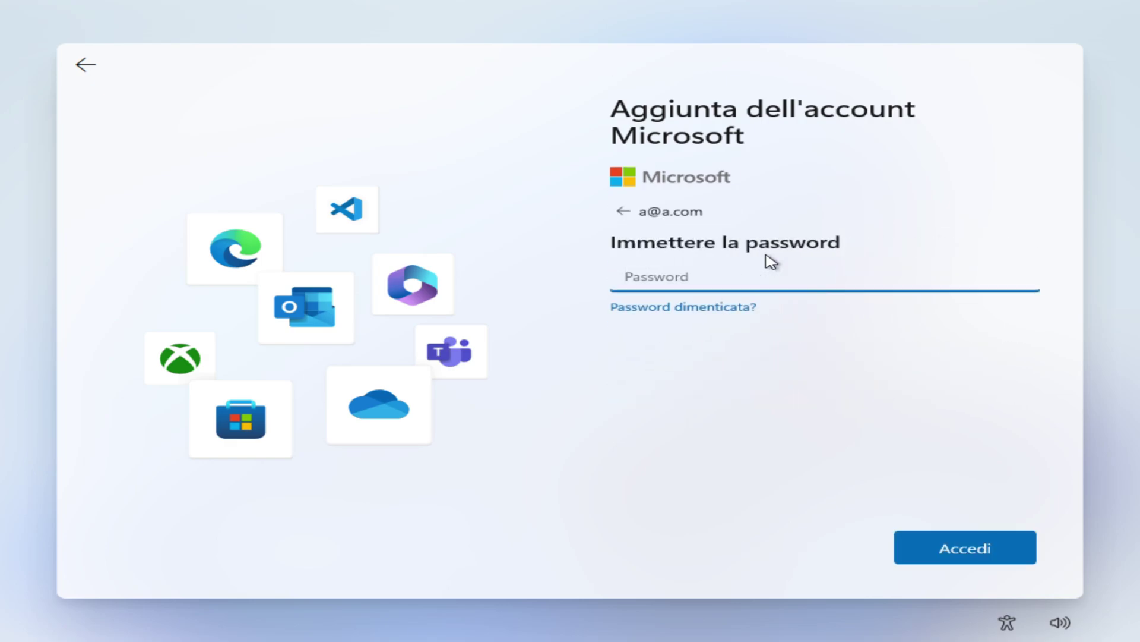
pyautogui.write('aaa')
pyautogui.press('Return')
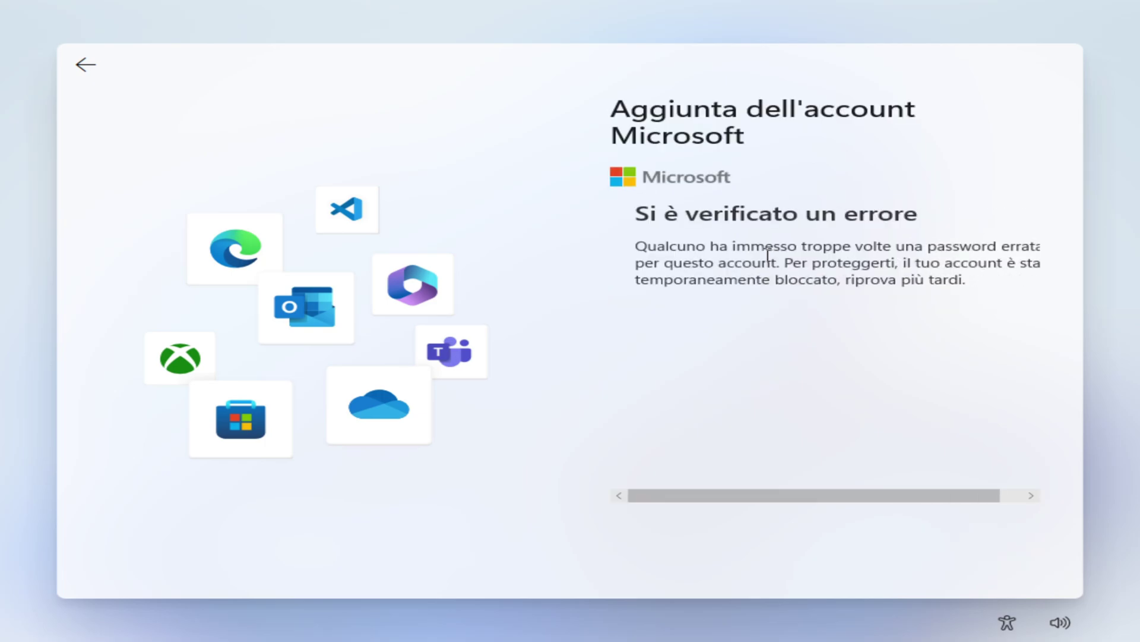
pyautogui.press('Return')
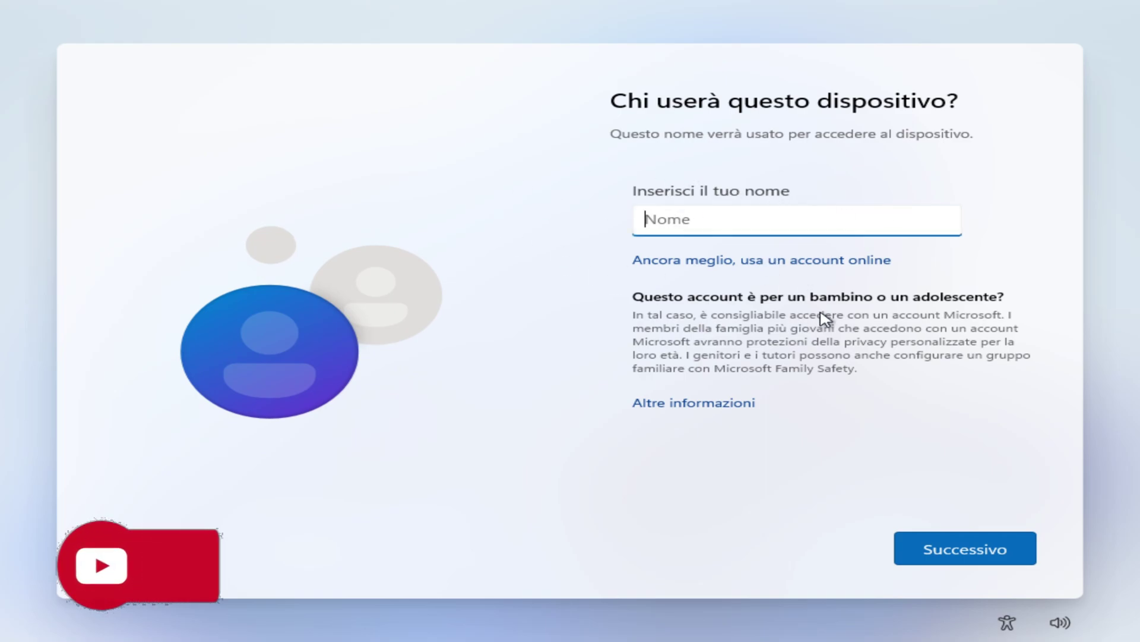
# Name the local account User and decline location access.
pyautogui.write('User')
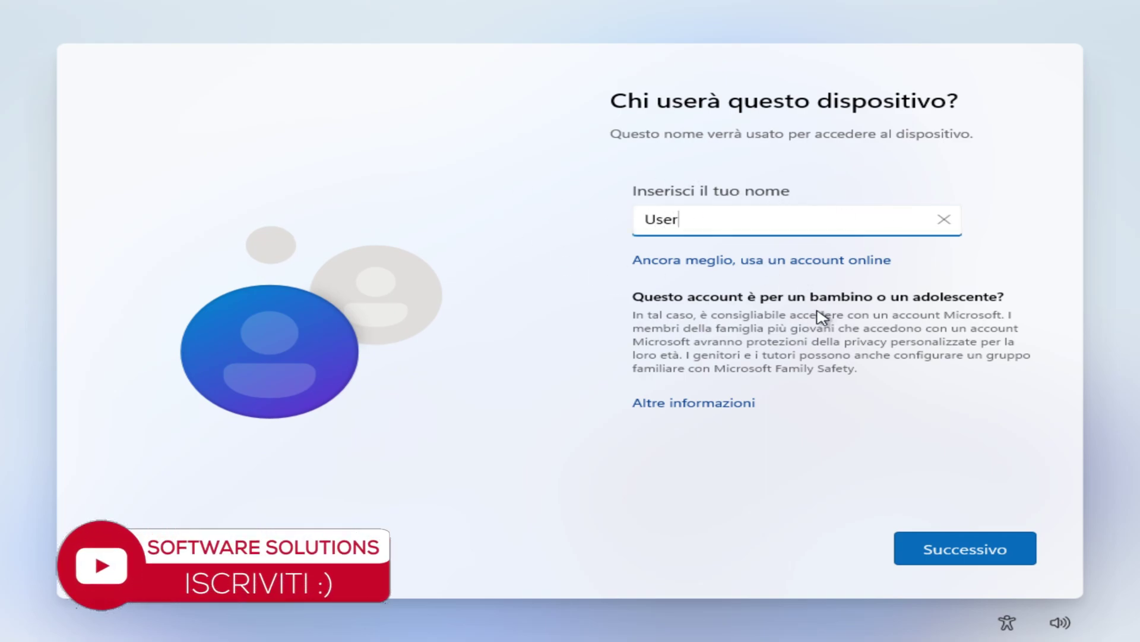
pyautogui.press('Return')
pyautogui.press('Return')
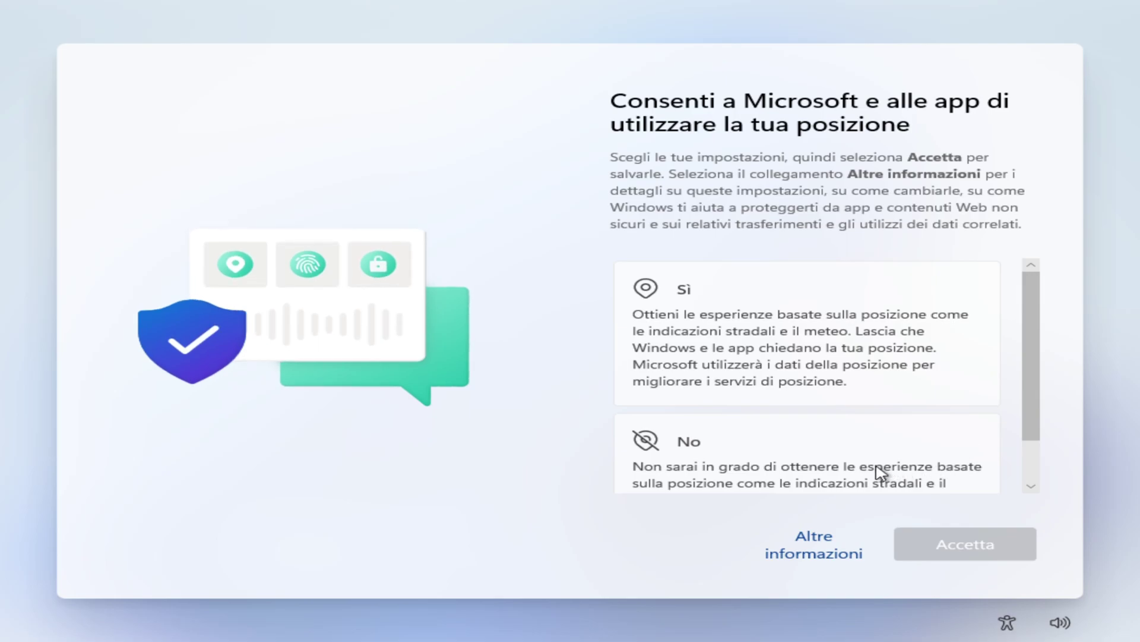
pyautogui.click(873, 453)
pyautogui.click(1010, 554)
# Decline the remaining privacy options, including the advertising ID, to finish setup.
pyautogui.click(814, 423)
pyautogui.click(915, 541)
pyautogui.click(957, 544)
pyautogui.click(815, 446)
pyautogui.click(965, 544)
pyautogui.click(808, 434)
pyautogui.click(983, 557)
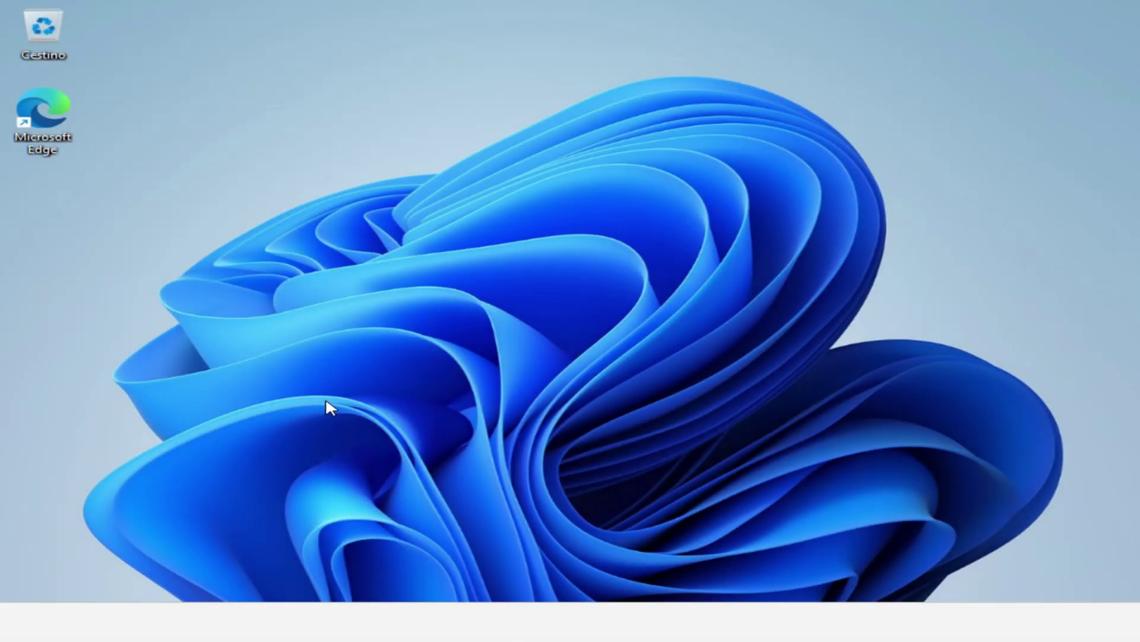
# Run winver to confirm Windows 11 Home 22H2, build 22621.525, then close the dialog.
pyautogui.press('super+r')
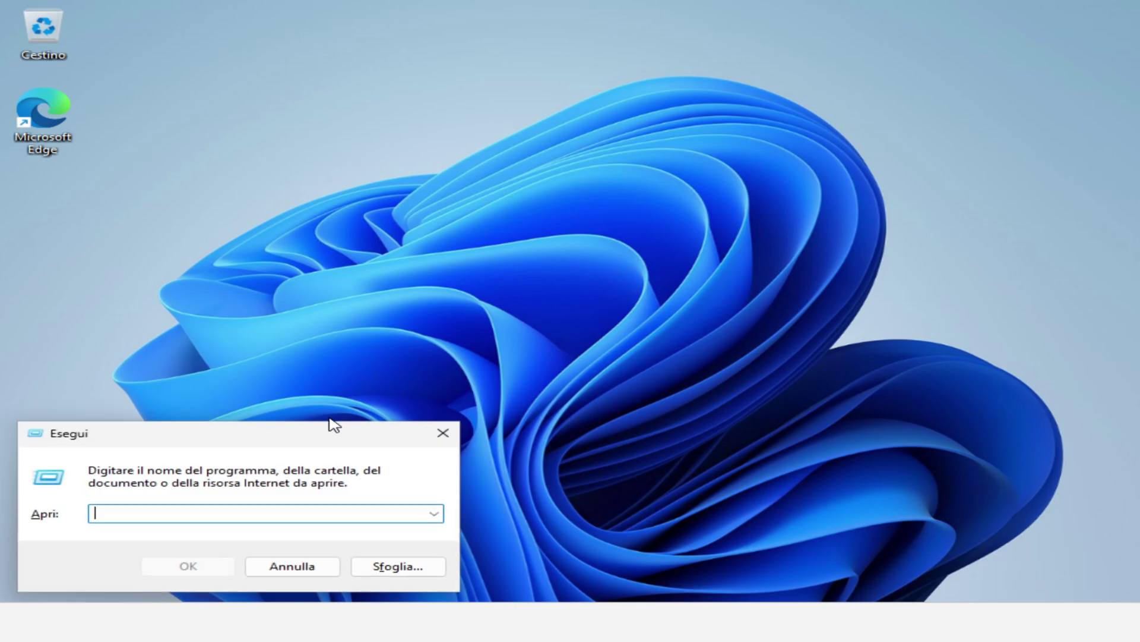
pyautogui.write('winver')
pyautogui.press('Return')
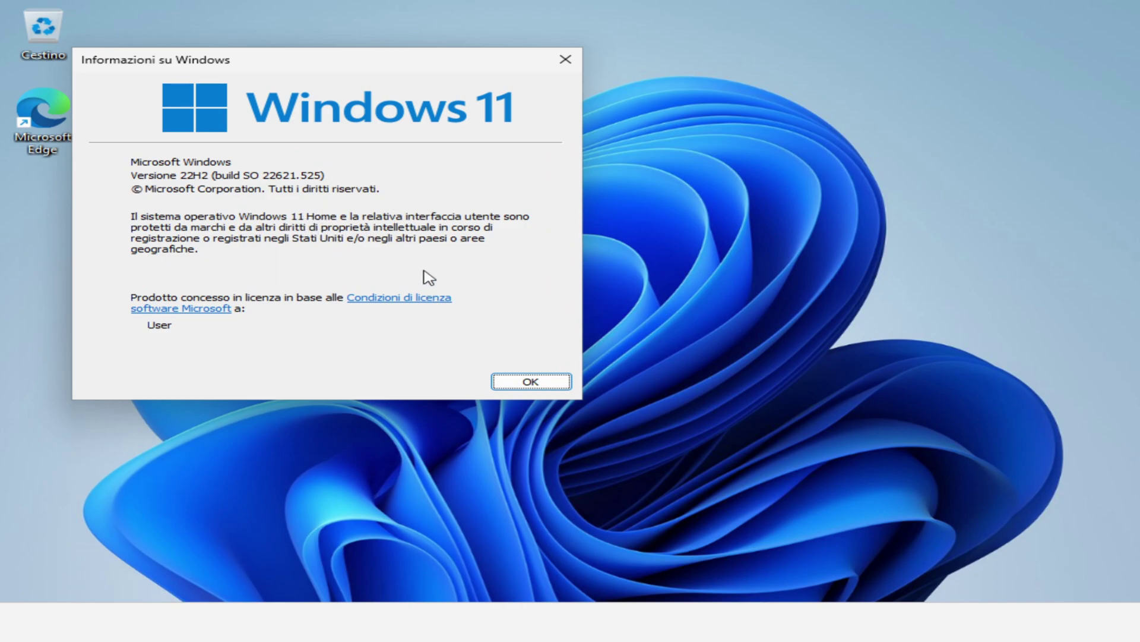
pyautogui.click(523, 380)
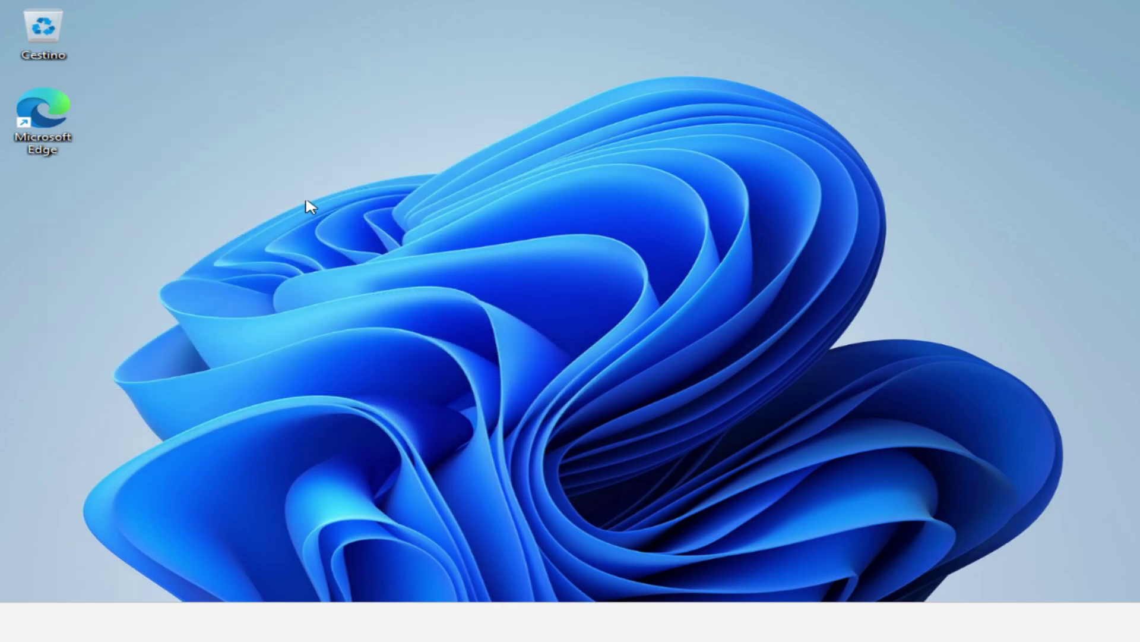
# Check the account type on the Settings Accounts page, then minimise Settings.
pyautogui.press('super+i')
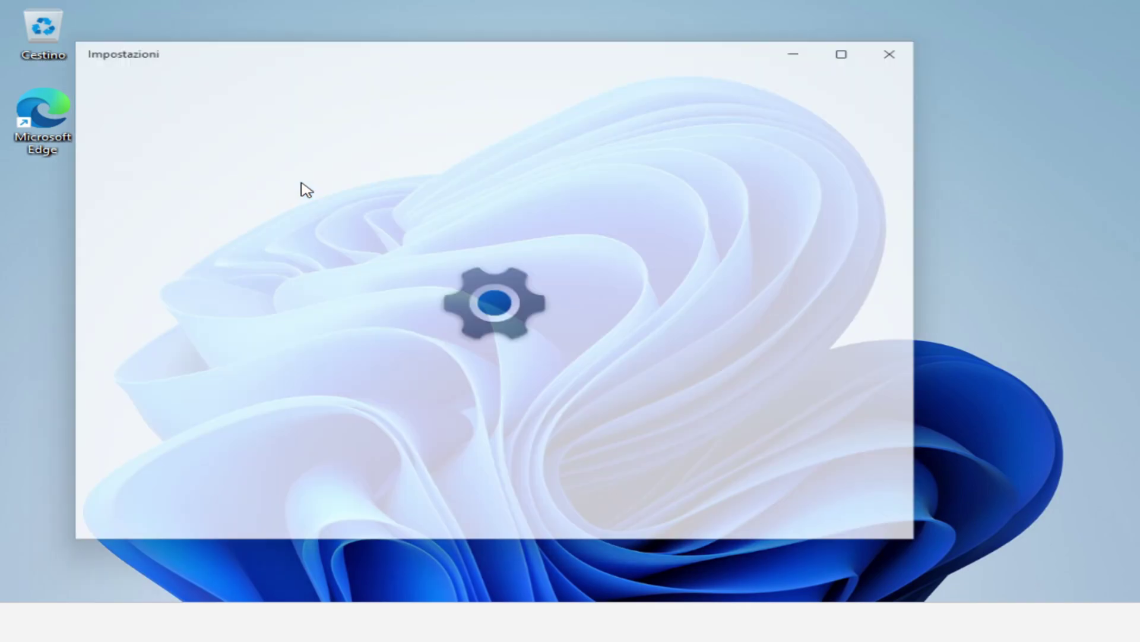
pyautogui.moveTo(501, 51); pyautogui.dragTo(525, 54)
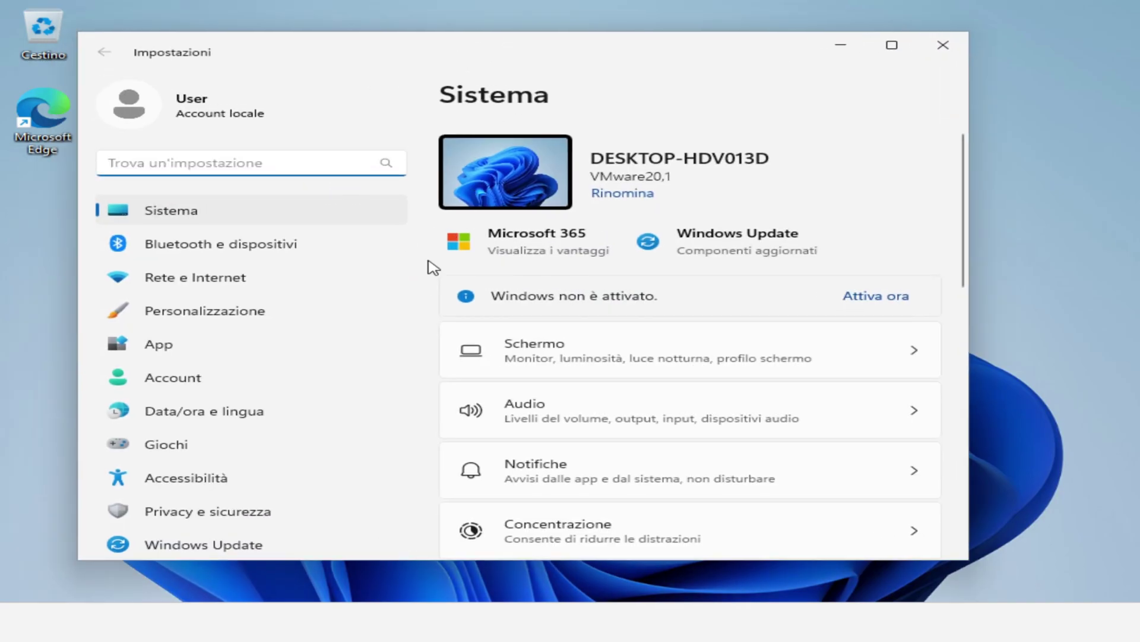
pyautogui.click(164, 383)
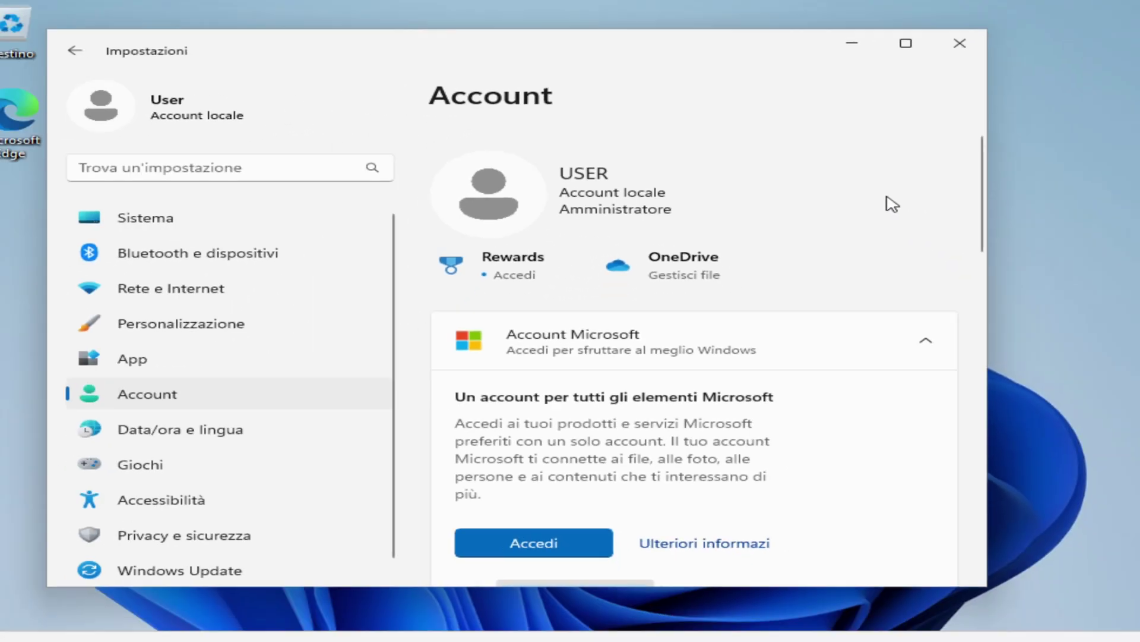
pyautogui.scroll(-5, 881, 202)
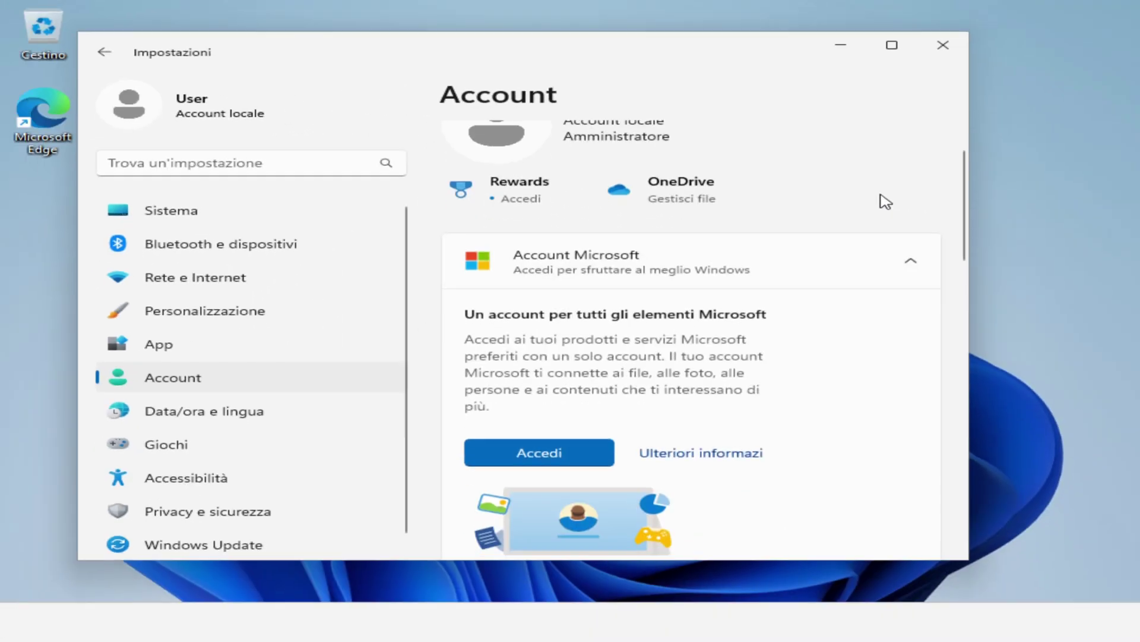
pyautogui.scroll(-2, 572, 497)
pyautogui.scroll(7, 573, 496)
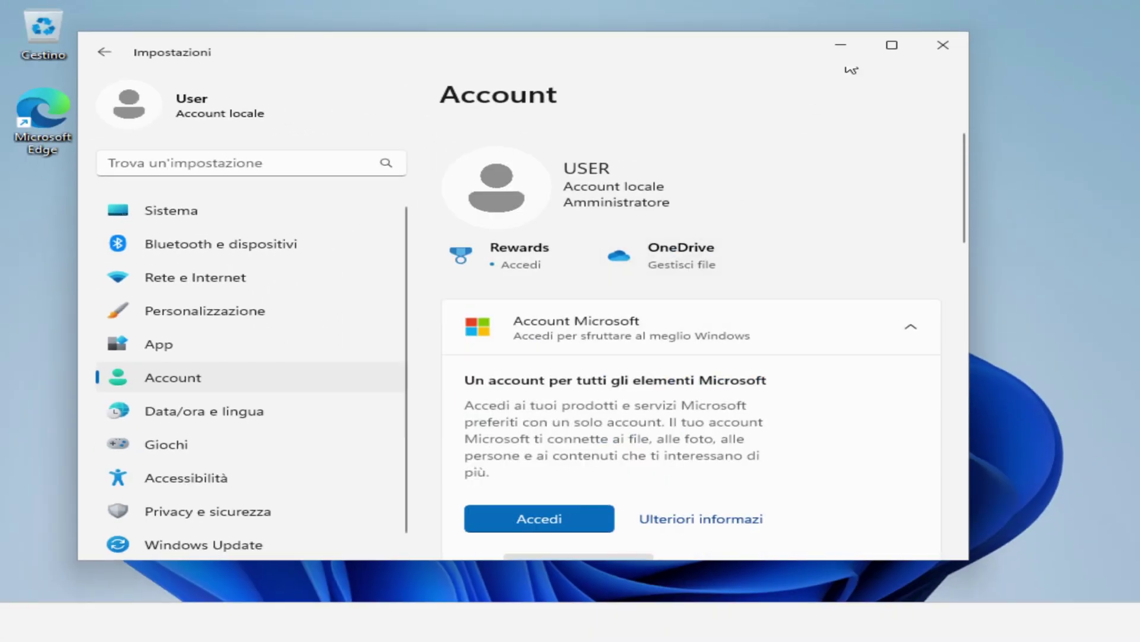
pyautogui.click(855, 45)
# Open Control Panel with small icons and go to User Accounts.
pyautogui.press('super+r')
pyautogui.write('control')
pyautogui.press('Return')
pyautogui.click(881, 157)
pyautogui.click(891, 223)
pyautogui.click(245, 222)
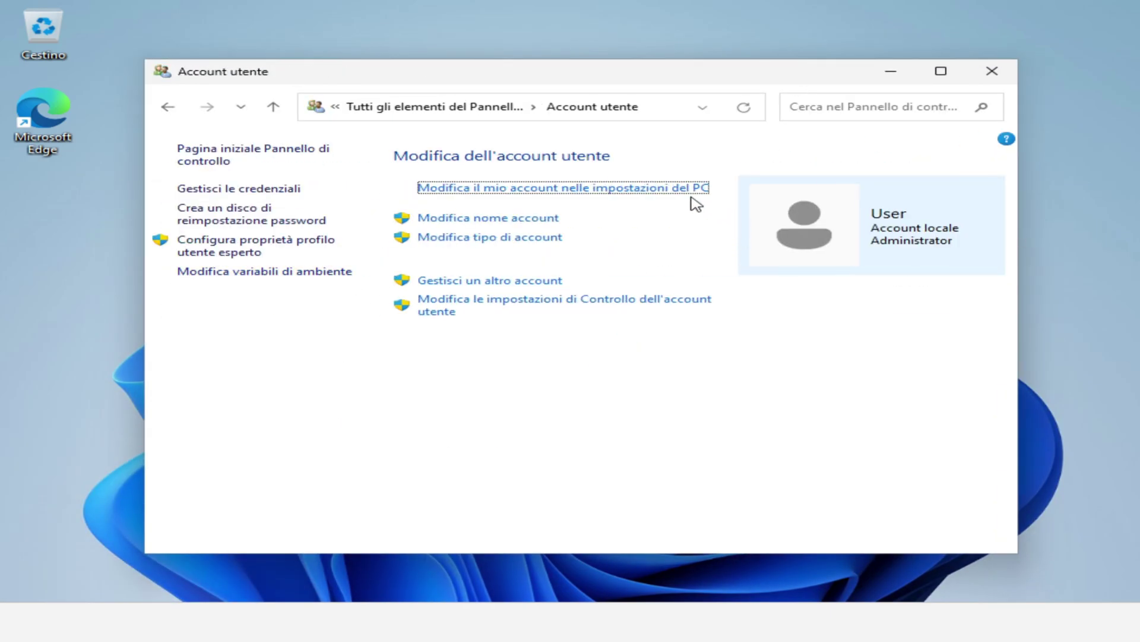
# Review User as a local Administrator account, then minimise Settings and close User Accounts.
pyautogui.click(468, 218)
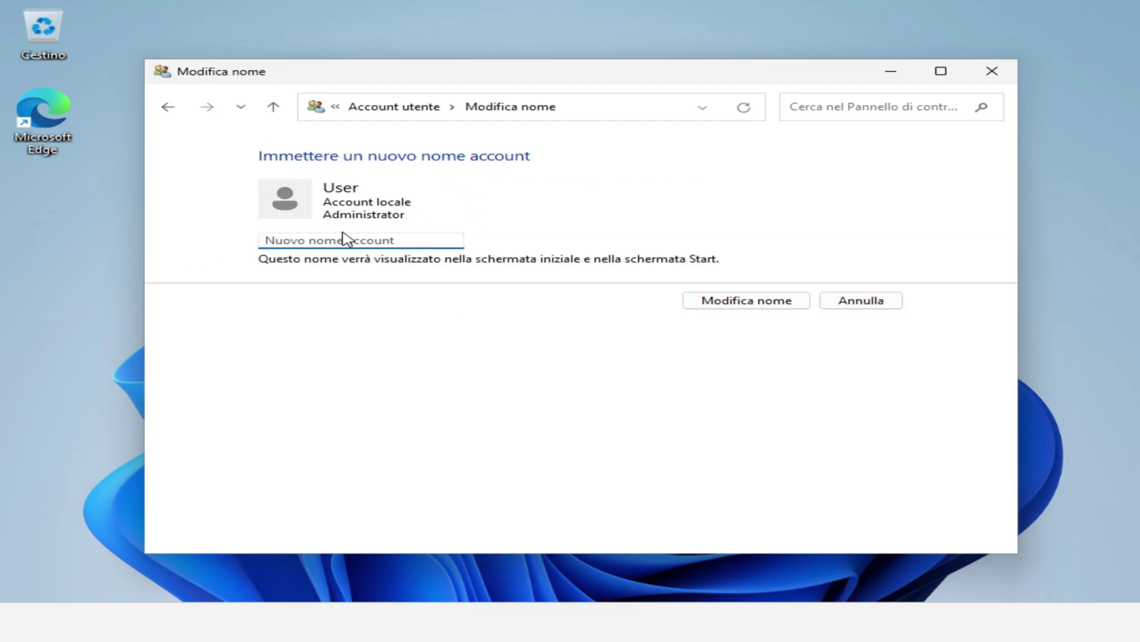
pyautogui.click(168, 106)
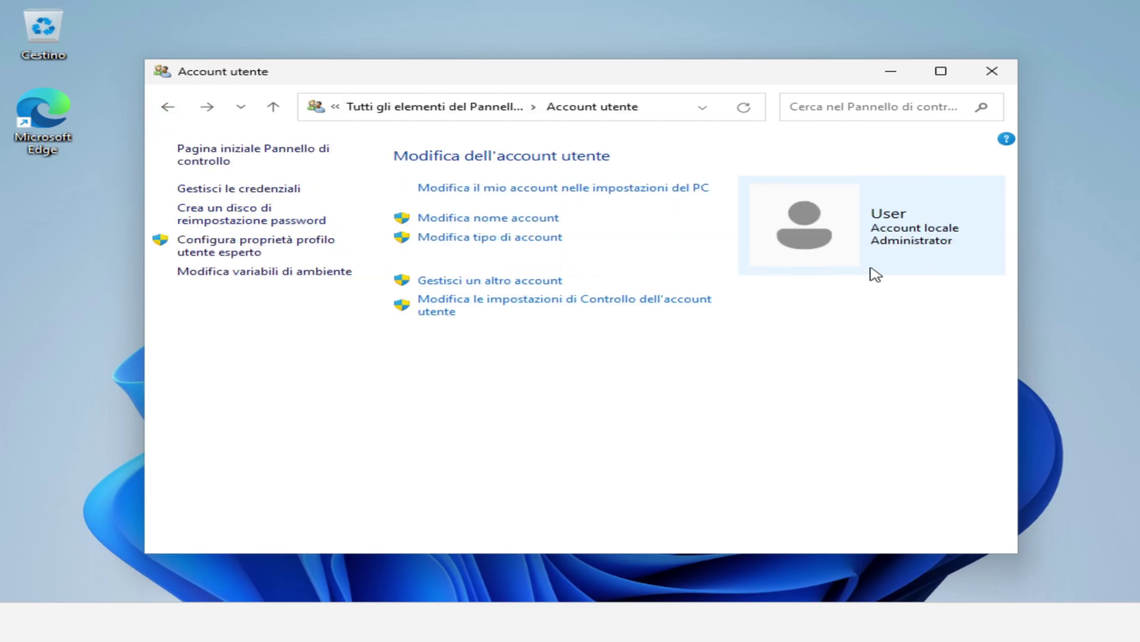
pyautogui.click(482, 189)
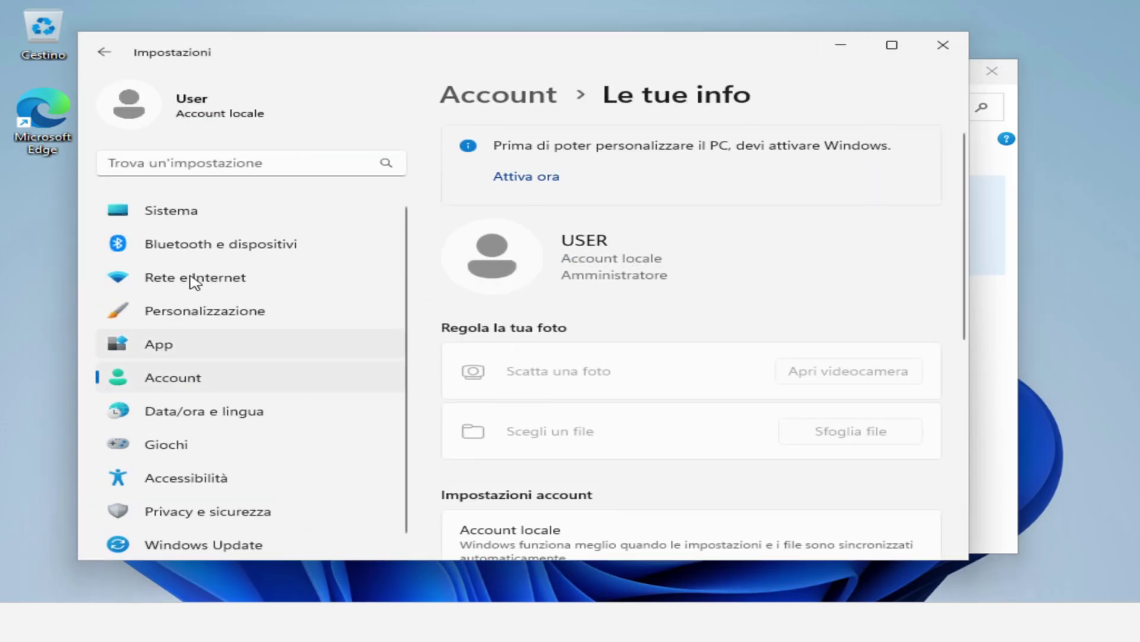
pyautogui.click(155, 378)
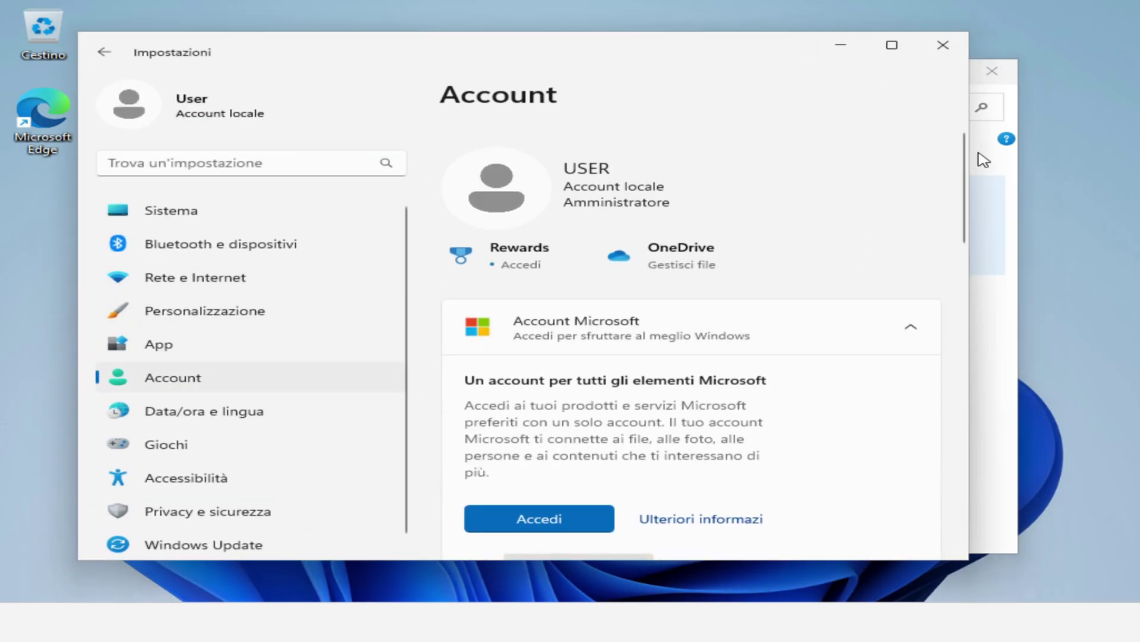
pyautogui.moveTo(968, 161); pyautogui.dragTo(944, 153)
pyautogui.click(840, 45)
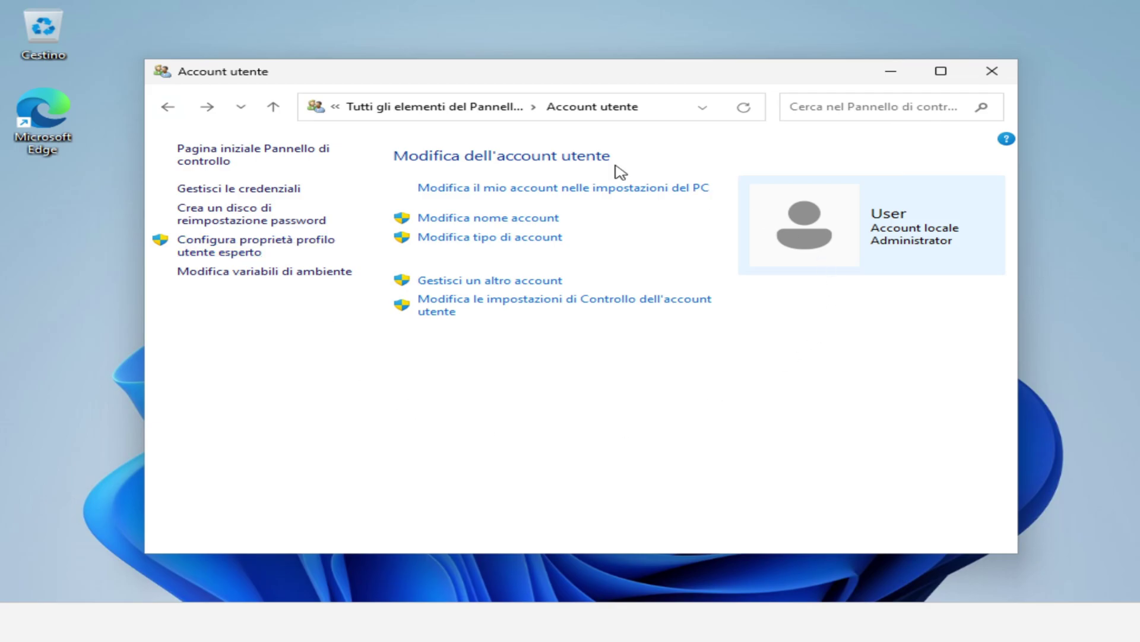
pyautogui.click(990, 65)
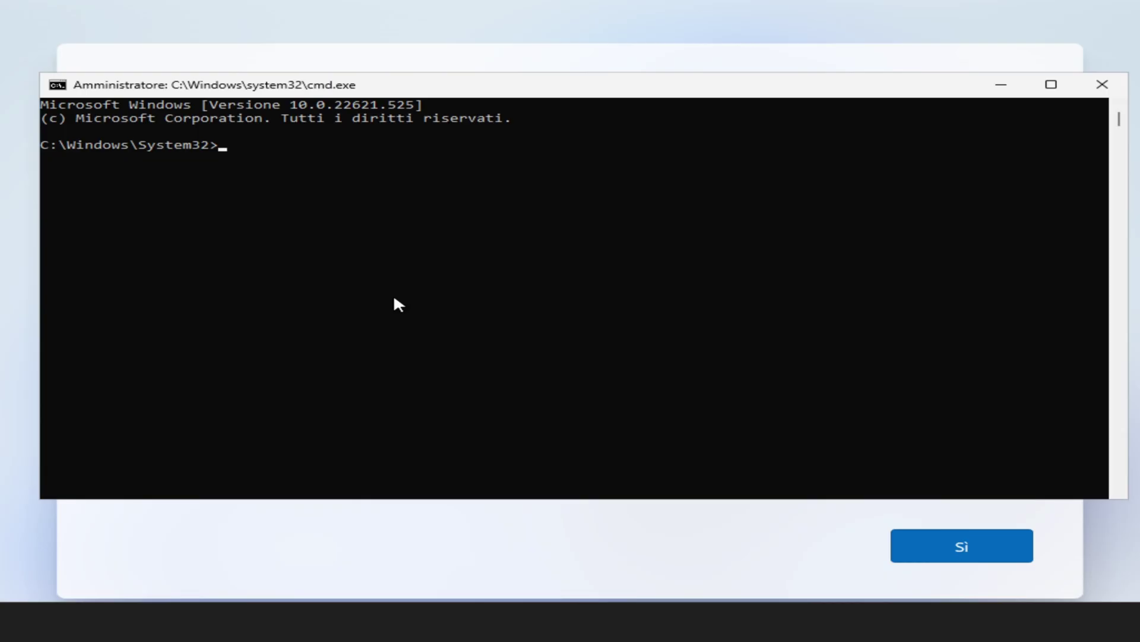
# Add a new local user account named Utente with 'net user /add Utente'.
pyautogui.write('net user /add Utente')
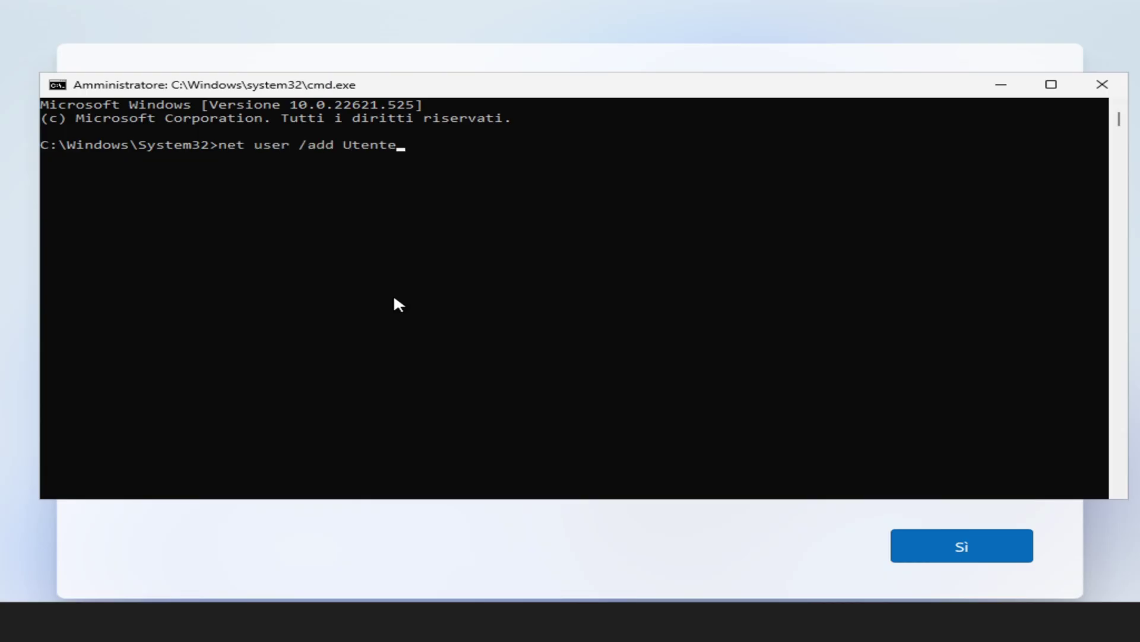
pyautogui.press('Return')
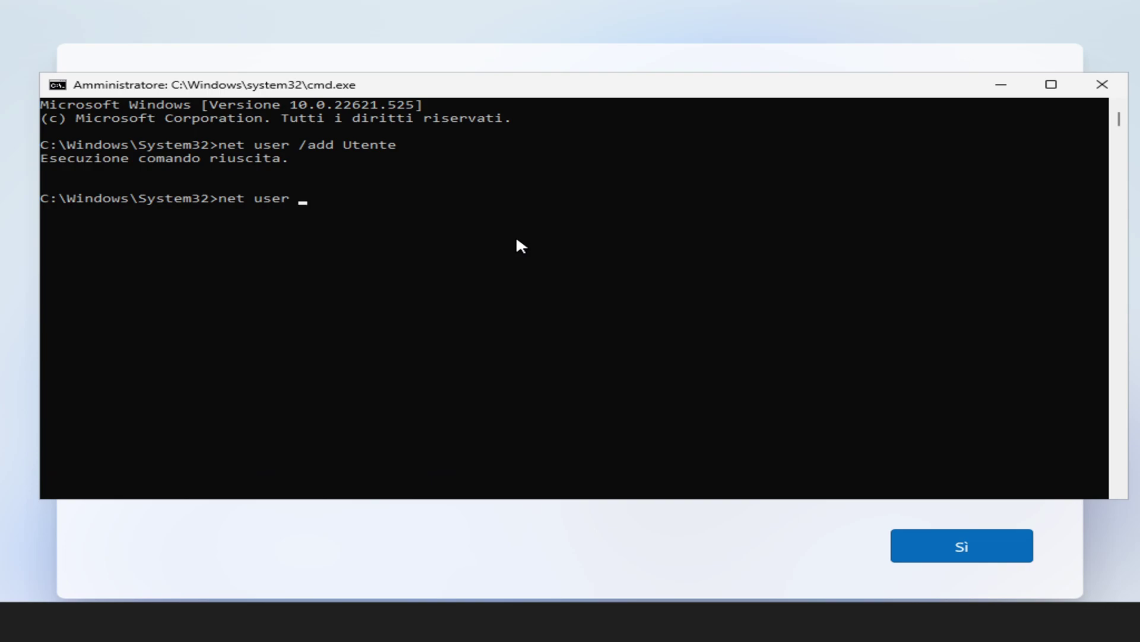
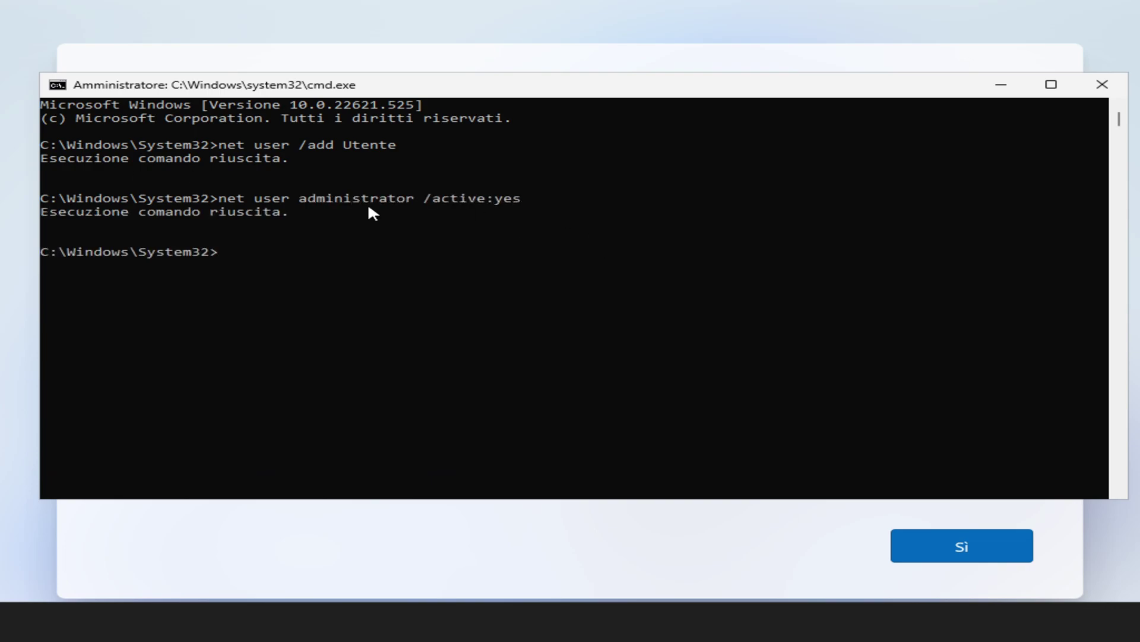
# Close Command Prompt, confirm the country and Italiano keyboard layout, and skip the second layout.
pyautogui.click(1100, 84)
pyautogui.click(955, 539)
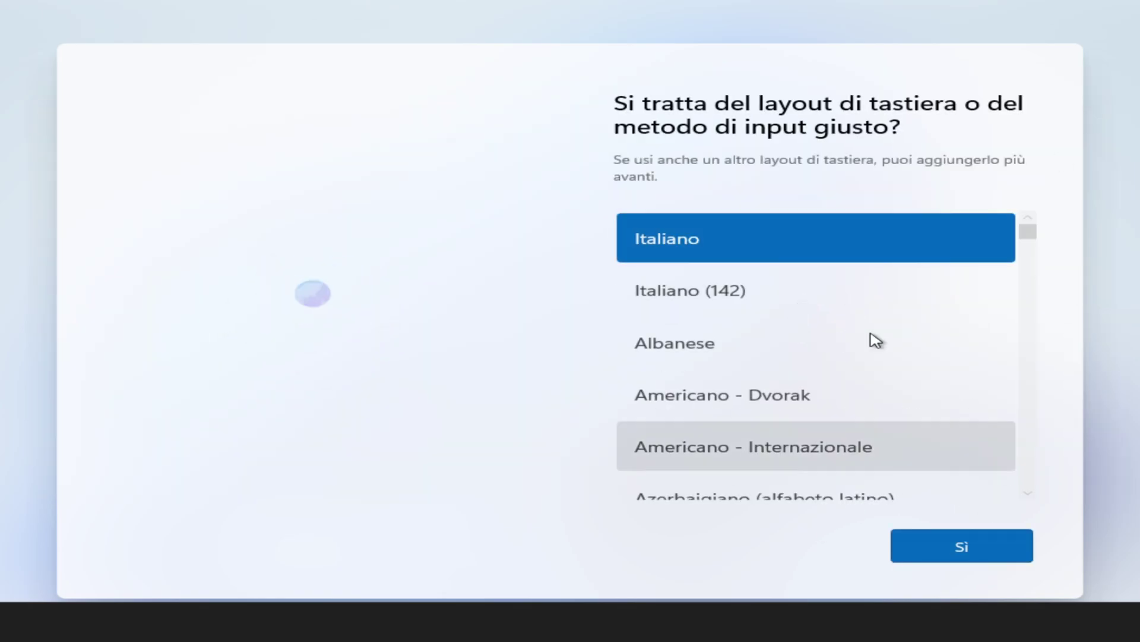
pyautogui.click(962, 545)
pyautogui.press('Return')
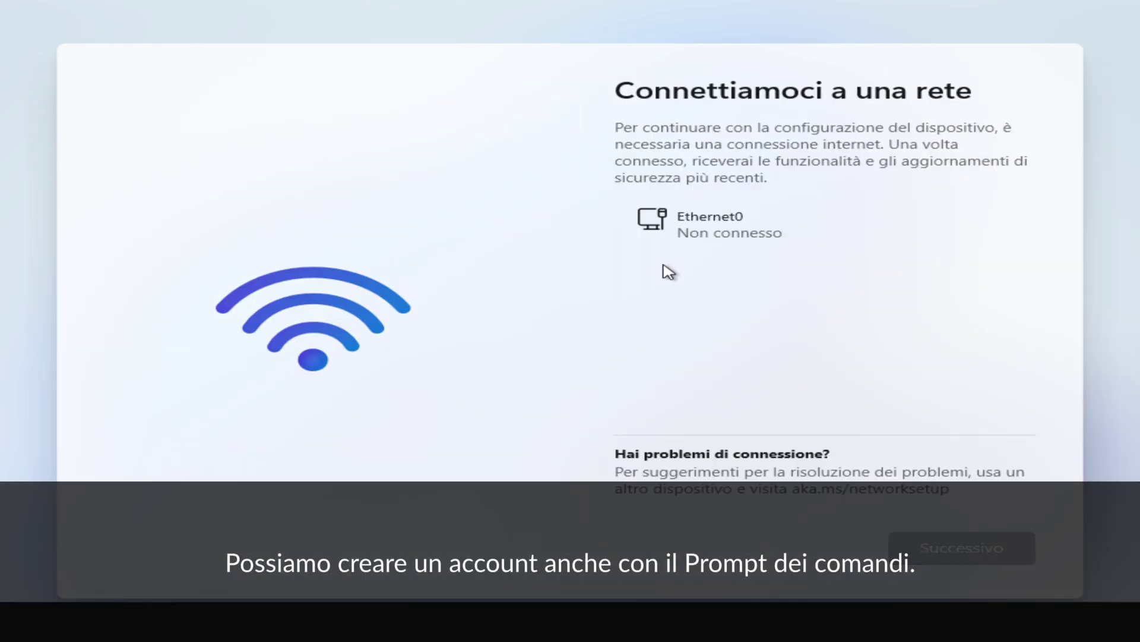
# Open an administrator Command Prompt over setup, run explorer, and try taskkill /f /im msoobe.exe.
pyautogui.hotkey('shift', 'F10')
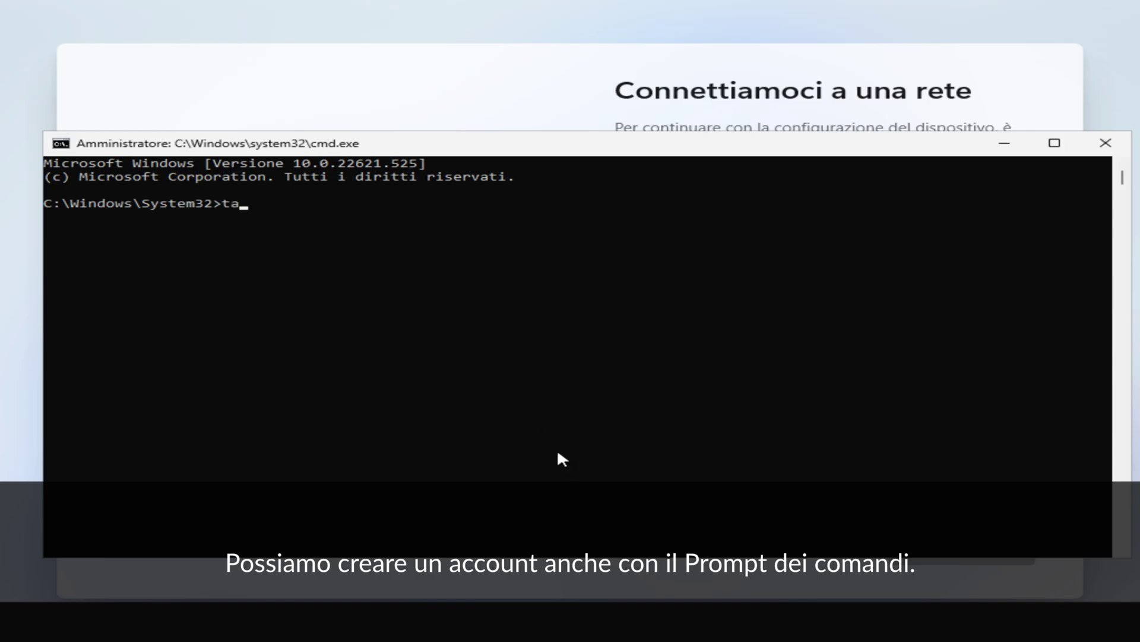
pyautogui.write('explorer')
pyautogui.press('Return')
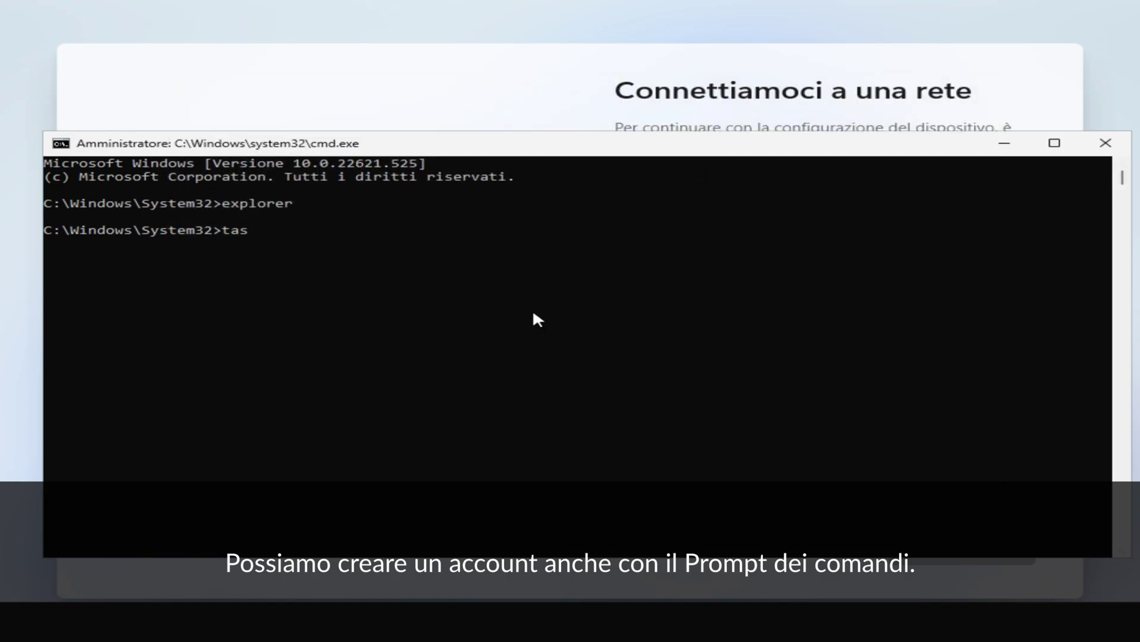
pyautogui.write('taskill /f /im msoob')
pyautogui.press('BackSpace')
pyautogui.write('be.exe')
pyautogui.press('Return')
# Recall the taskkill command and rework its file name using Tab completion on 'mso'.
pyautogui.press('Up')
pyautogui.press('BackSpace')
pyautogui.press('BackSpace')
pyautogui.press('BackSpace')
pyautogui.press('BackSpace')
pyautogui.press('BackSpace')
pyautogui.press('BackSpace')
pyautogui.press('BackSpace')
pyautogui.press('Tab')
pyautogui.press('BackSpace')
pyautogui.press('BackSpace')
pyautogui.press('BackSpace')
pyautogui.press('BackSpace')
pyautogui.press('BackSpace')
pyautogui.press('BackSpace')
pyautogui.press('BackSpace')
pyautogui.press('BackSpace')
pyautogui.press('BackSpace')
pyautogui.press('BackSpace')
pyautogui.press('BackSpace')
pyautogui.press('BackSpace')
pyautogui.press('BackSpace')
pyautogui.press('BackSpace')
pyautogui.press('BackSpace')
pyautogui.press('BackSpace')
pyautogui.press('BackSpace')
pyautogui.press('BackSpace')
pyautogui.press('BackSpace')
pyautogui.press('BackSpace')
pyautogui.write('mso')
pyautogui.press('Tab')
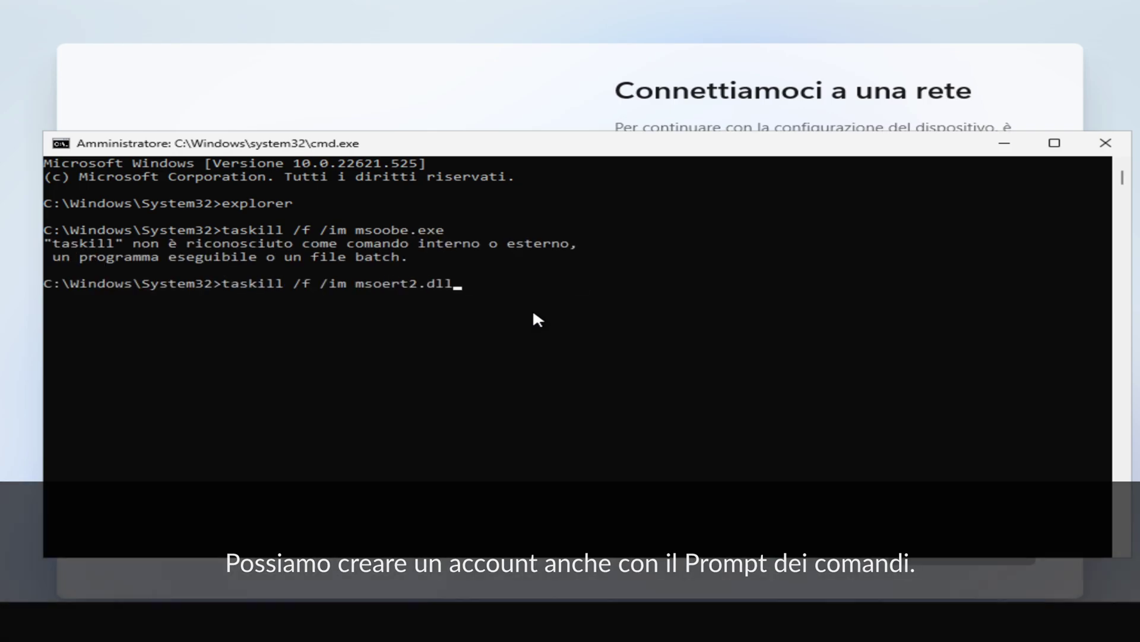
pyautogui.press('BackSpace')
pyautogui.press('BackSpace')
pyautogui.press('BackSpace')
pyautogui.press('BackSpace')
pyautogui.press('BackSpace')
pyautogui.press('BackSpace')
pyautogui.press('BackSpace')
pyautogui.press('BackSpace')
pyautogui.press('BackSpace')
pyautogui.press('BackSpace')
pyautogui.press('BackSpace')
pyautogui.press('BackSpace')
pyautogui.press('BackSpace')
pyautogui.press('BackSpace')
pyautogui.press('BackSpace')
pyautogui.press('BackSpace')
pyautogui.press('BackSpace')
pyautogui.press('BackSpace')
pyautogui.press('BackSpace')
pyautogui.press('BackSpace')
pyautogui.press('BackSpace')
pyautogui.press('BackSpace')
pyautogui.press('BackSpace')
pyautogui.press('BackSpace')
pyautogui.press('BackSpace')
pyautogui.press('BackSpace')
# Change into the oobe folder, force-kill msoobe.exe with taskkill /f /im, and launch taskmgr.
pyautogui.write('cd oobe')
pyautogui.press('Return')
pyautogui.press('Tab')
pyautogui.press('Home')
pyautogui.write('taskkill /f /im')
pyautogui.press('Return')
pyautogui.write('taskmgr')
pyautogui.press('Return')
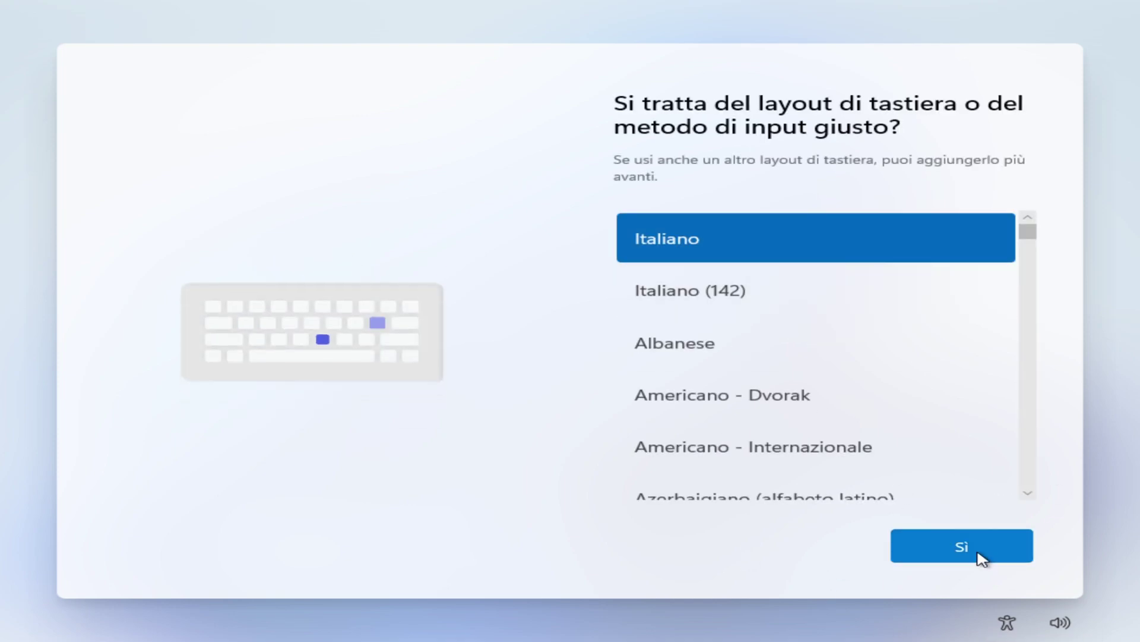
# Confirm the Italiano layout and skip the second layout to reach the network page.
pyautogui.click(970, 551)
pyautogui.click(956, 542)
pyautogui.click(923, 542)
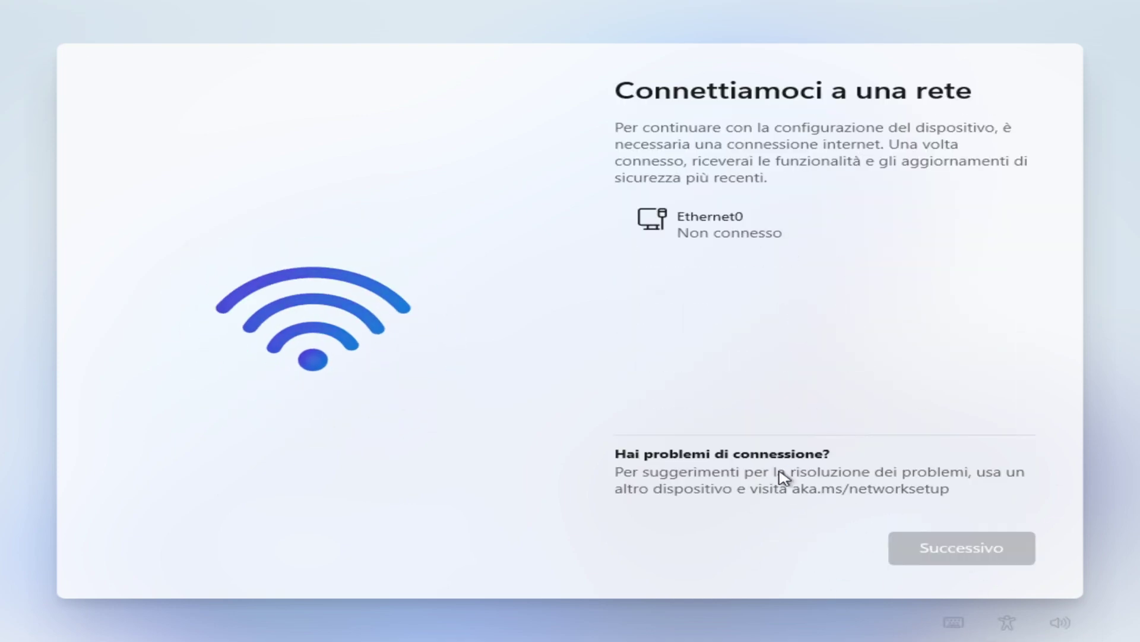
# Run oobe\bypassnro in Command Prompt to restart setup without the network requirement.
pyautogui.hotkey('alt', 'Tab')
pyautogui.hotkey('alt', 'Tab')
pyautogui.hotkey('alt', 'Tab')
pyautogui.hotkey('alt', 'Tab')
pyautogui.write('oobe\x08ypa')
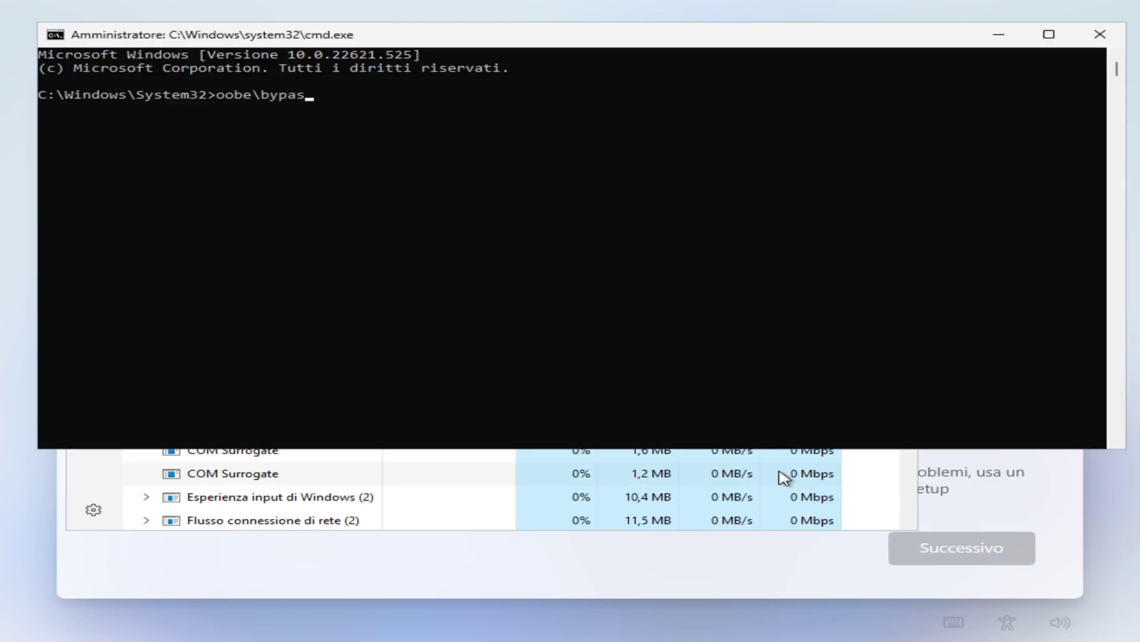
pyautogui.write('ssnro')
pyautogui.press('Return')
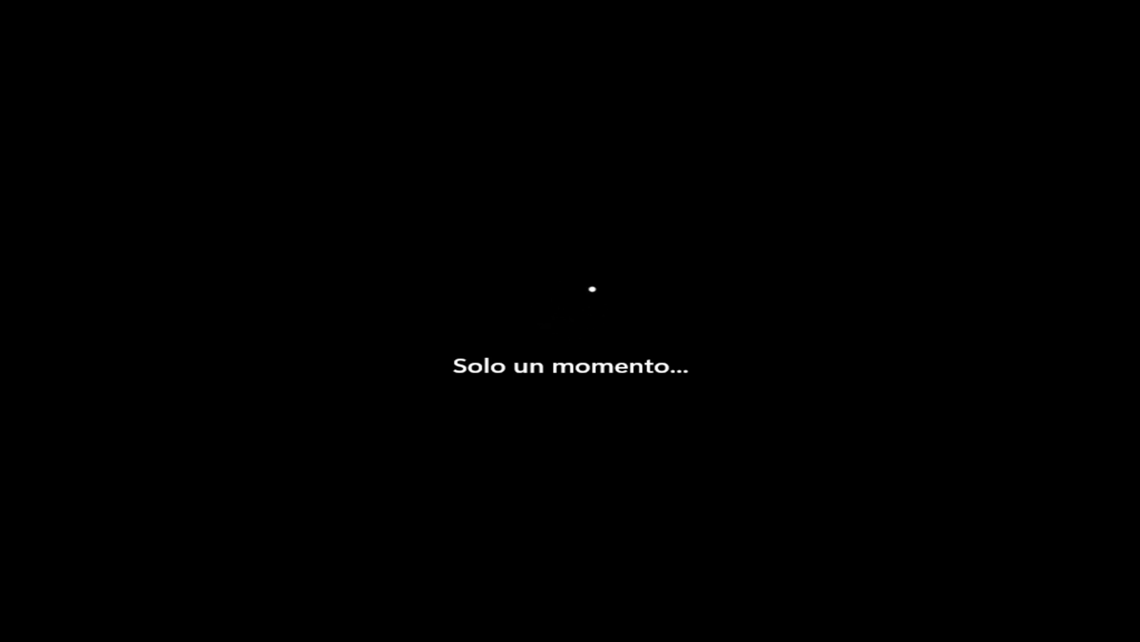
# Confirm Italia and the keyboard layout, skipping the second-layout and network steps.
pyautogui.press('Return')
pyautogui.press('Return')
pyautogui.press('Return')
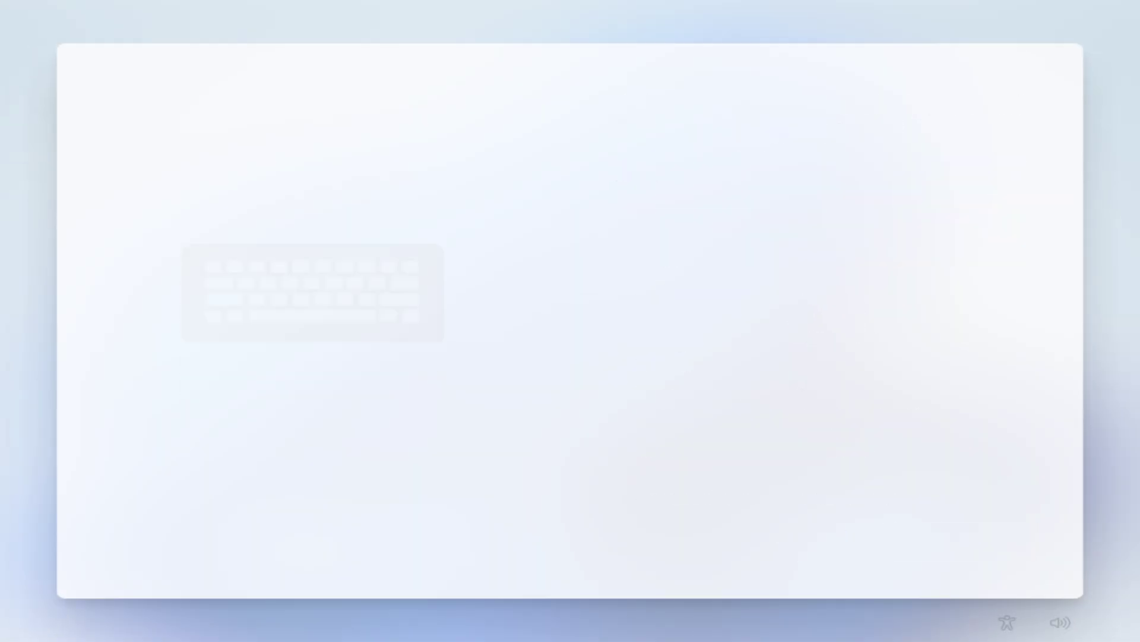
pyautogui.press('Tab')
pyautogui.press('Return')
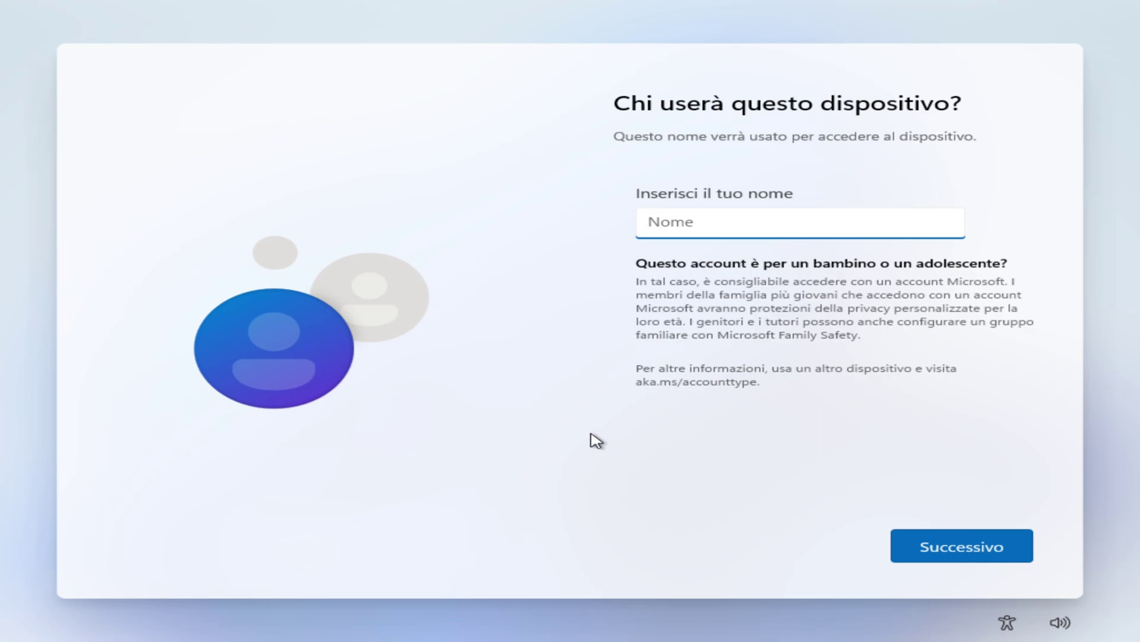
# Open a Command Prompt over setup, move it lower, and briefly open then close regedit.
pyautogui.hotkey('shift', 'F10')
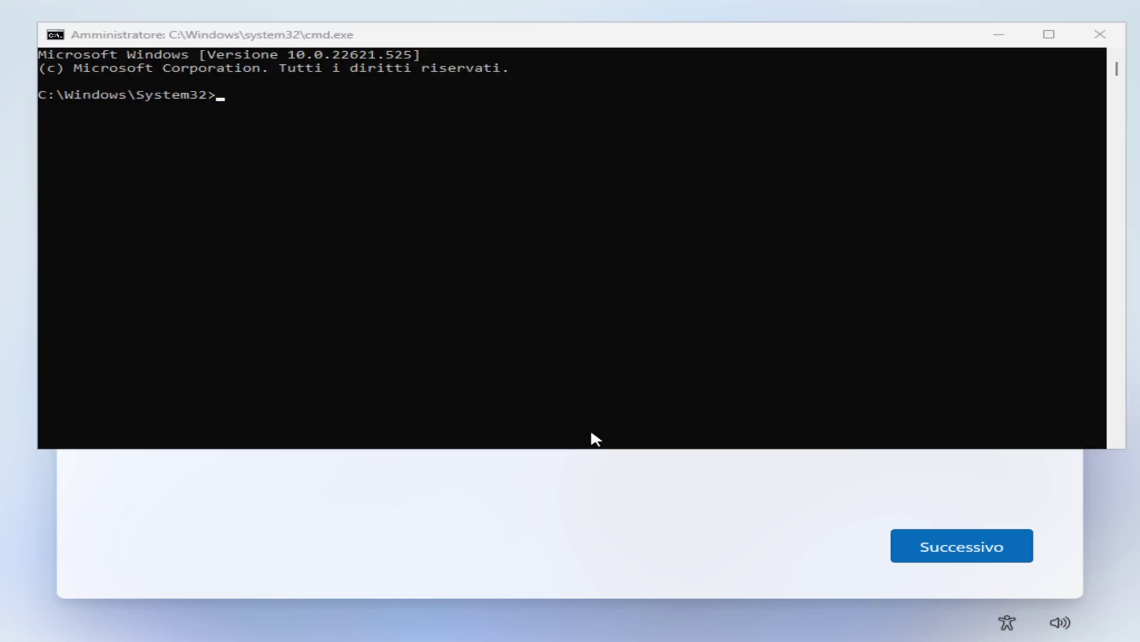
pyautogui.moveTo(351, 33); pyautogui.dragTo(351, 105)
pyautogui.write('regedit')
pyautogui.press('Return')
pyautogui.hotkey('alt', 'F4')
# Run control, switch Control Panel to Icone piccole view, and open Account utente.
pyautogui.write('contro')
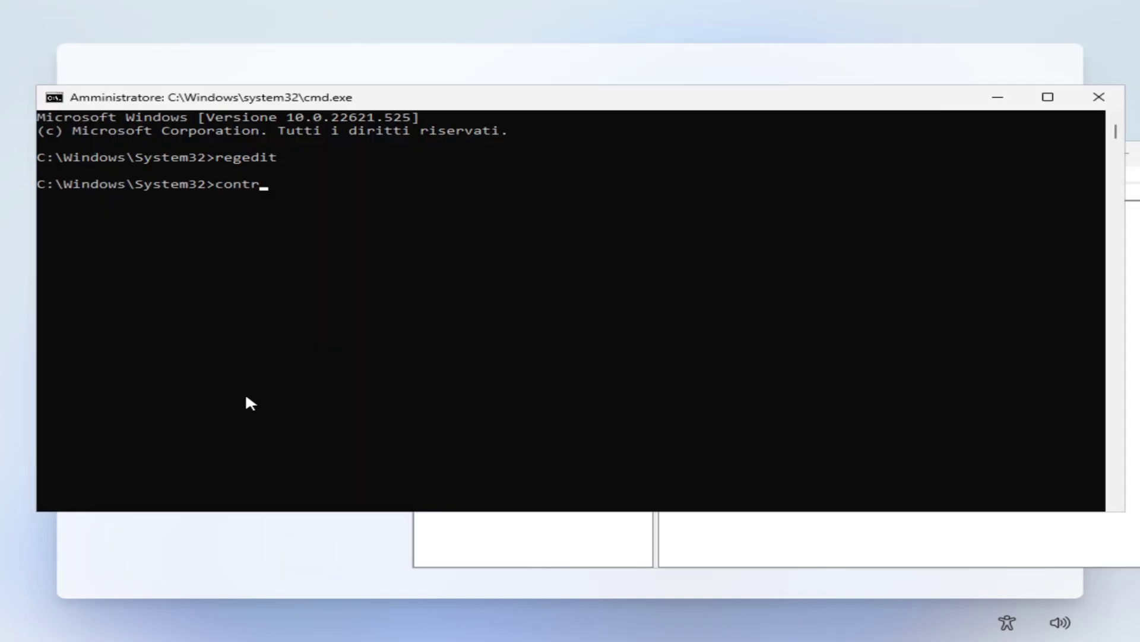
pyautogui.press('Return')
pyautogui.write('control')
pyautogui.press('Return')
pyautogui.click(877, 157)
pyautogui.click(888, 208)
pyautogui.click(229, 218)
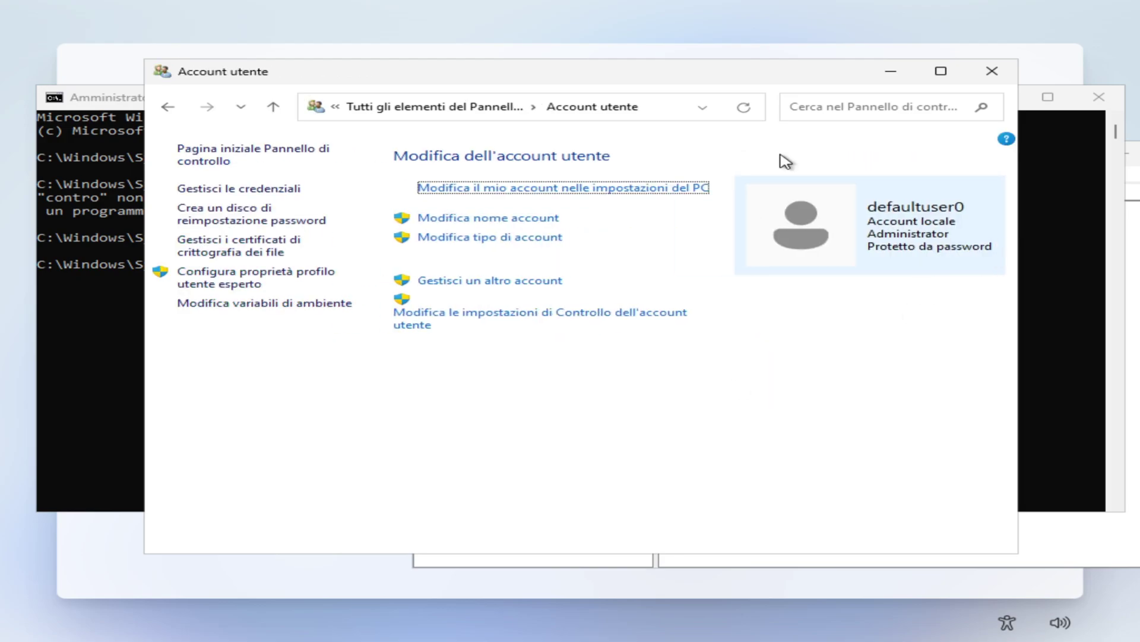
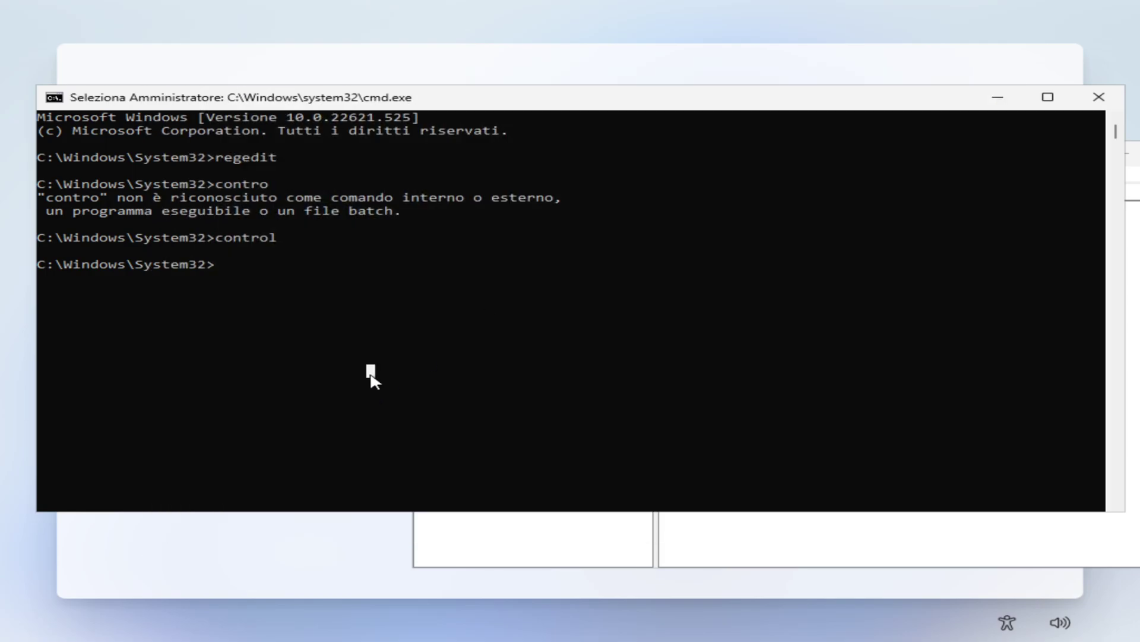
# Navigate to HKEY_LOCAL_MACHINE\SYSTEM\Setup and widen the Name column to show full value names.
pyautogui.click(426, 272)
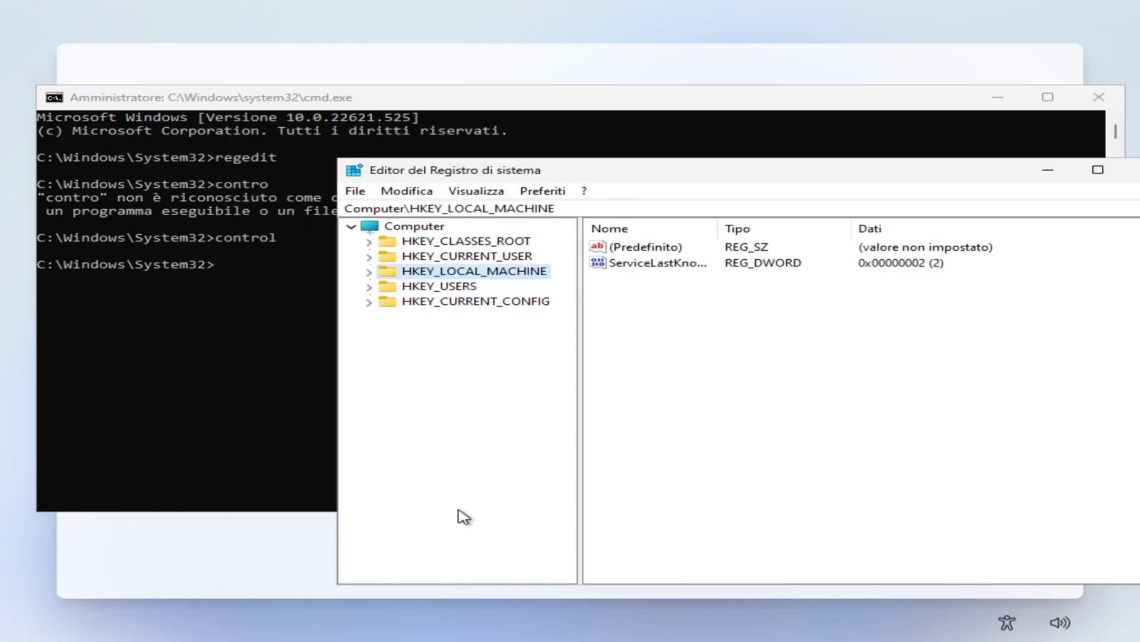
pyautogui.press('Right')
pyautogui.press('Down')
pyautogui.press('Down')
pyautogui.press('Down')
pyautogui.press('Down')
pyautogui.press('Down')
pyautogui.press('Down')
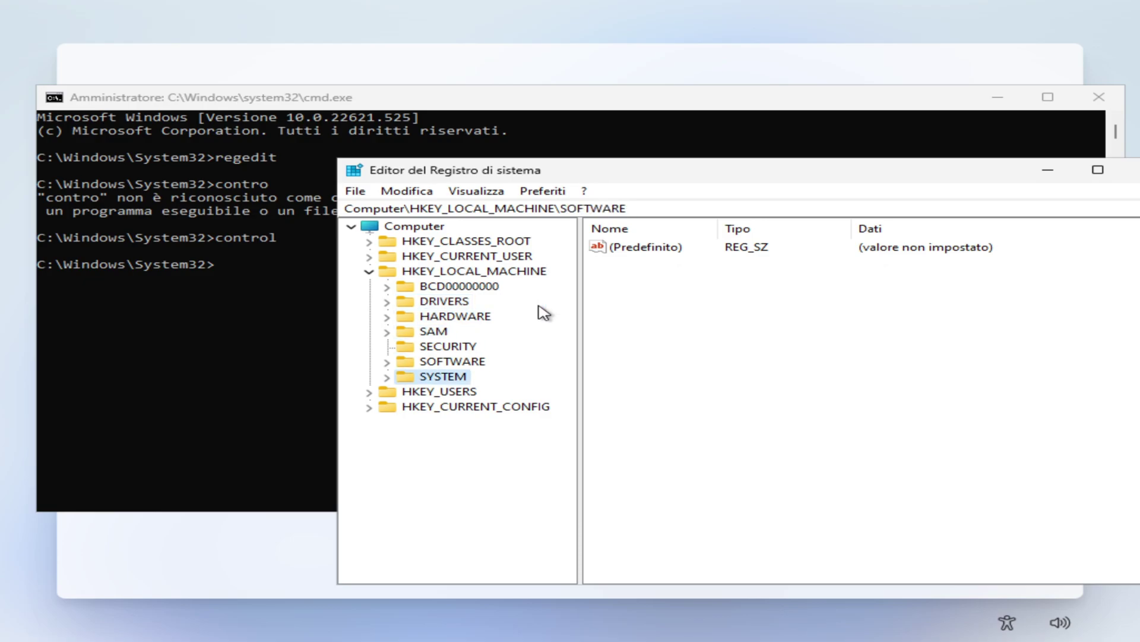
pyautogui.doubleClick(389, 377)
pyautogui.click(454, 497)
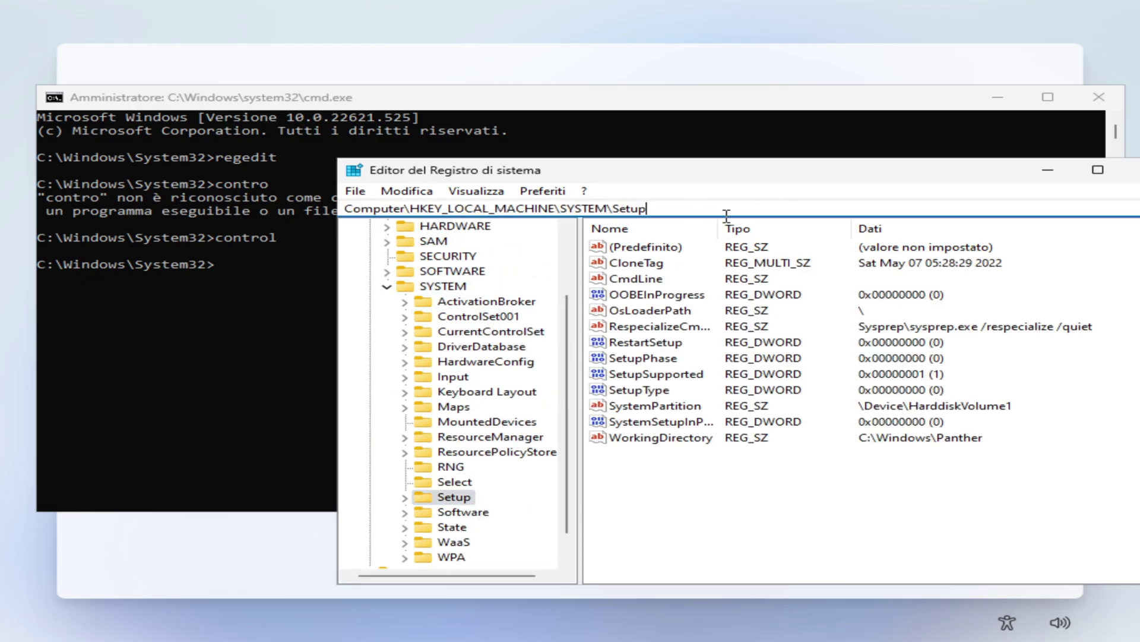
pyautogui.moveTo(717, 228); pyautogui.dragTo(757, 229)
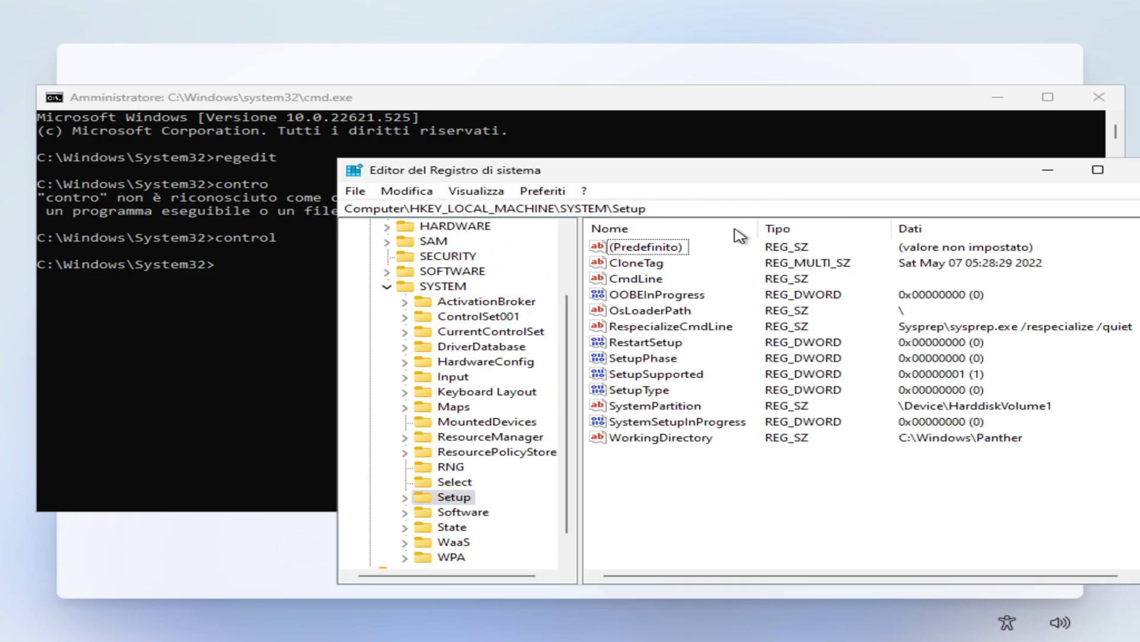
# Change the OOBEInProgress DWORD value data to 1 and confirm.
pyautogui.doubleClick(657, 295)
pyautogui.write('1')
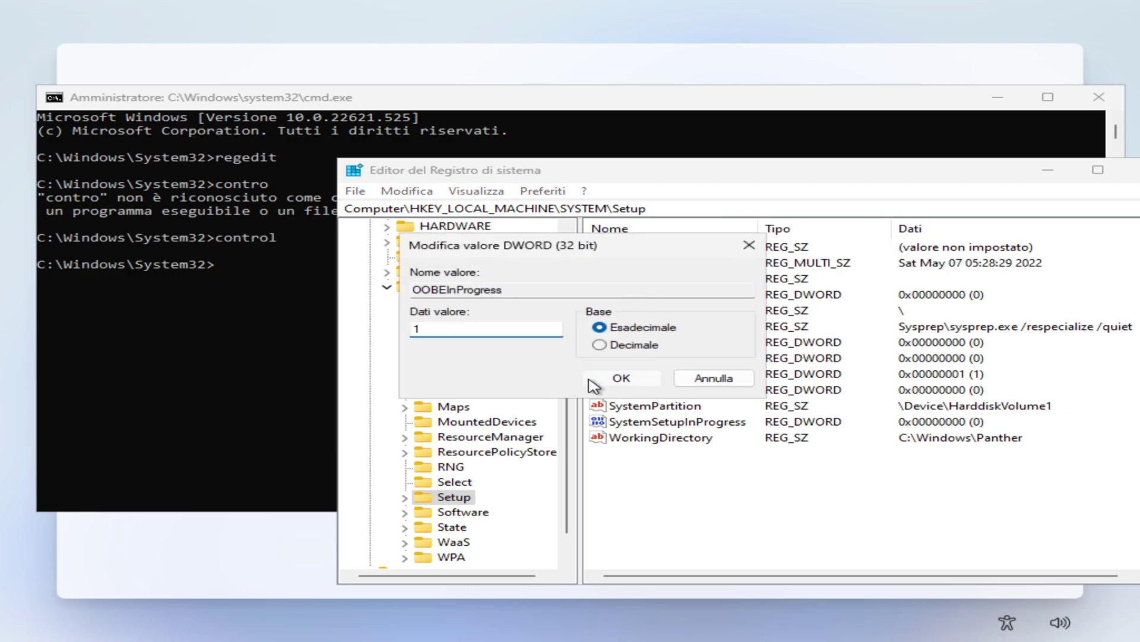
pyautogui.click(624, 382)
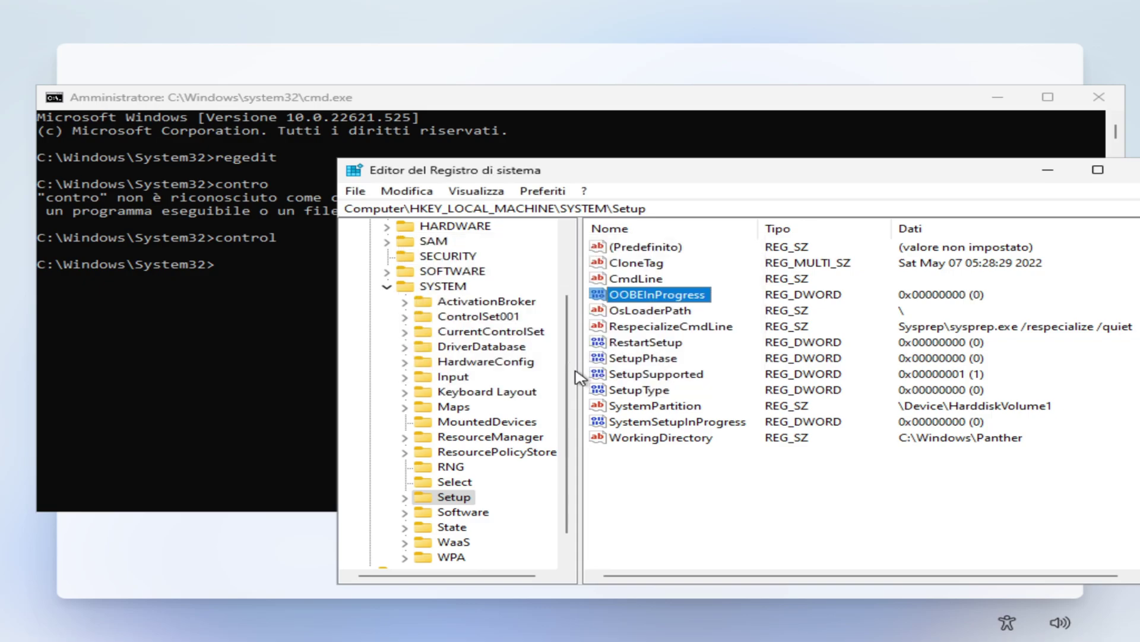
pyautogui.press('XF86AudioMute')
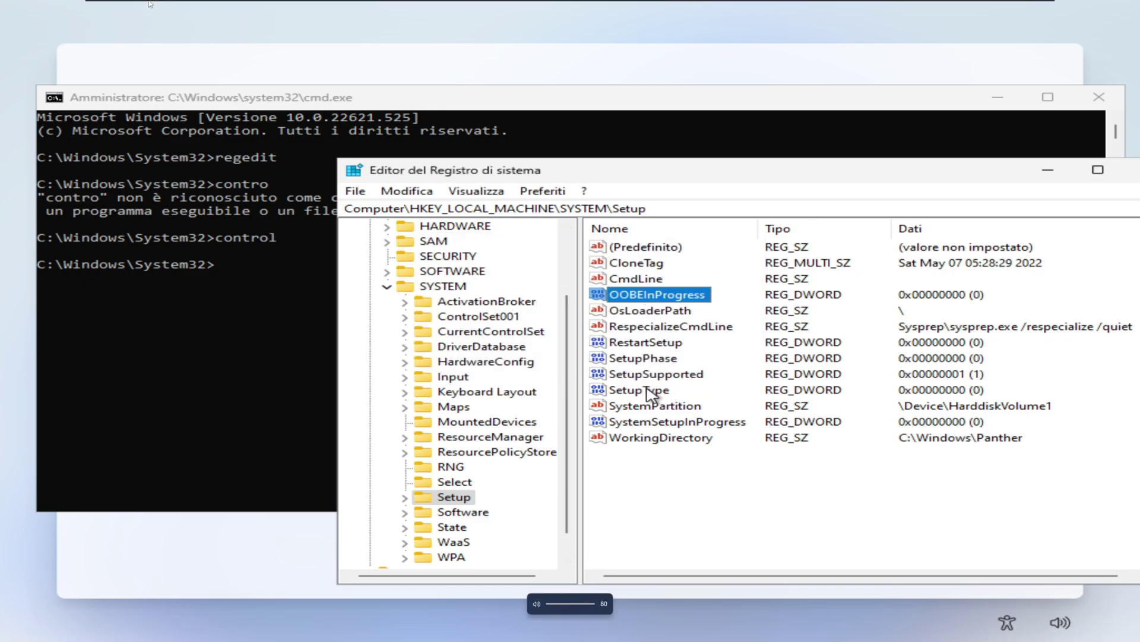
pyautogui.click(727, 473)
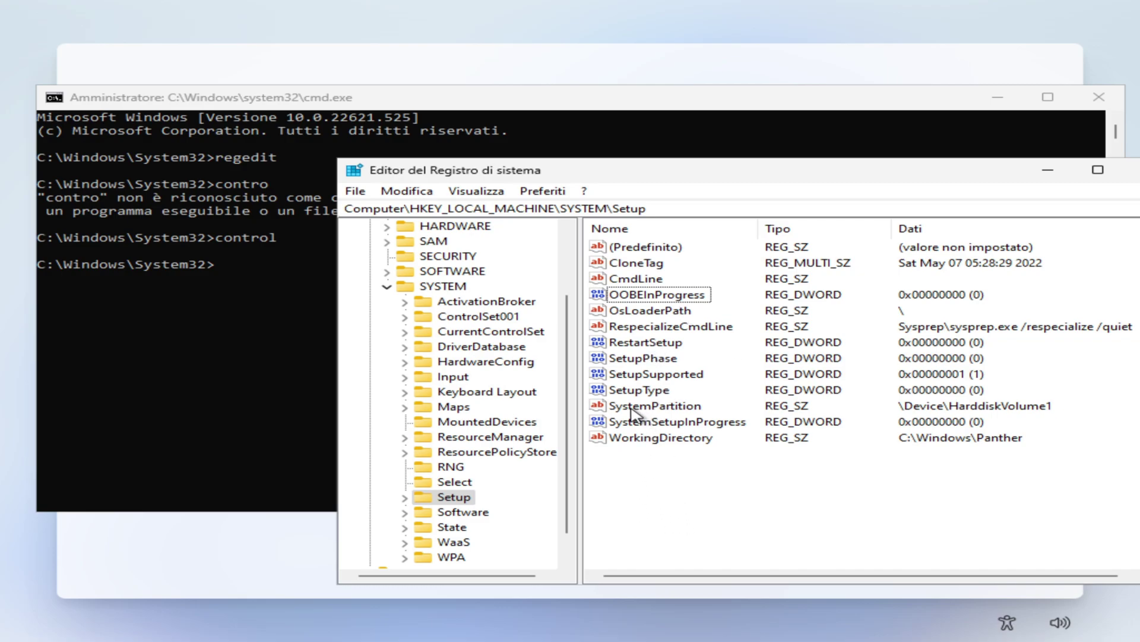
pyautogui.click(653, 374)
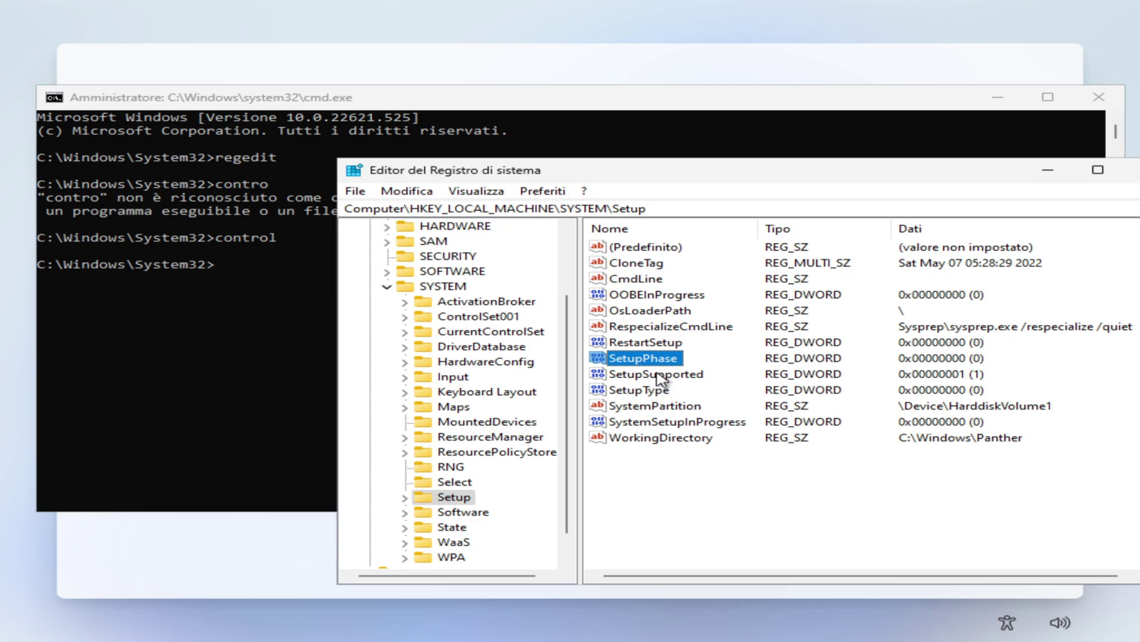
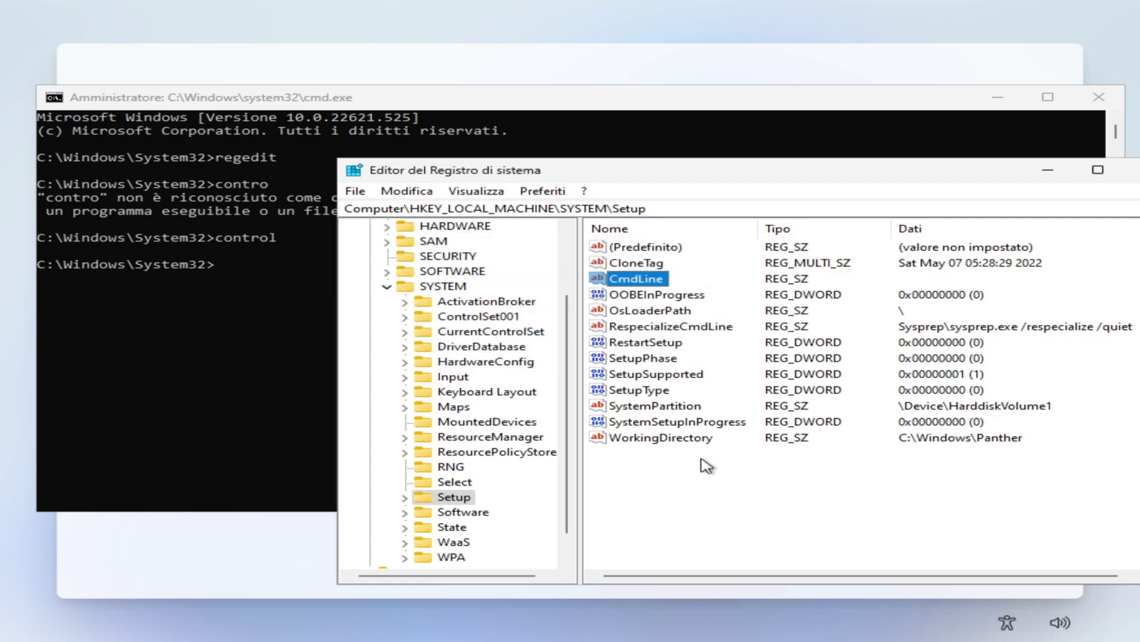
# Close Registry Editor, end the Microsoft account setup task via taskmgr, then close account Settings.
pyautogui.hotkey('alt', 'F4')
pyautogui.write('taskmgr')
pyautogui.press('Return')
pyautogui.rightClick(236, 215)
pyautogui.click(320, 284)
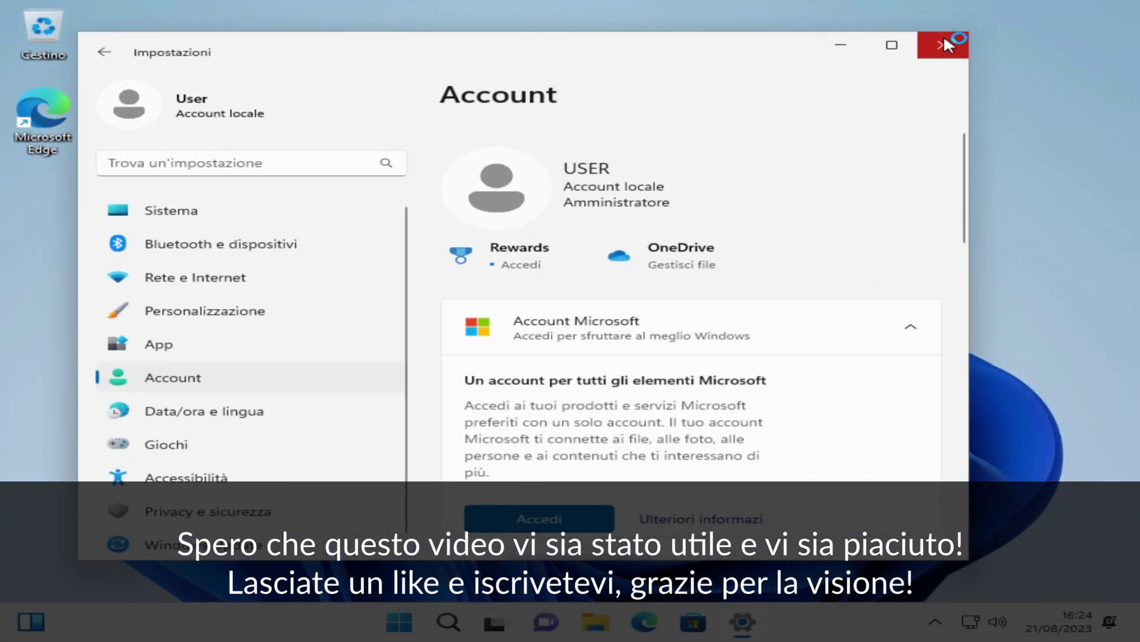
pyautogui.click(944, 42)
pyautogui.moveTo(861, 70); pyautogui.dragTo(256, 552)
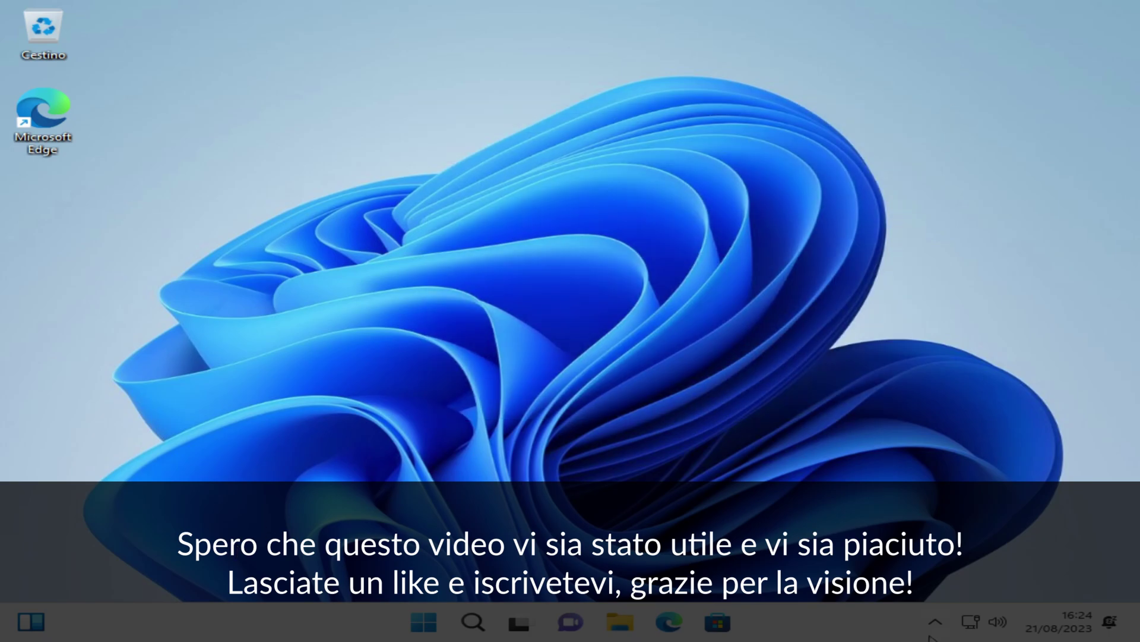